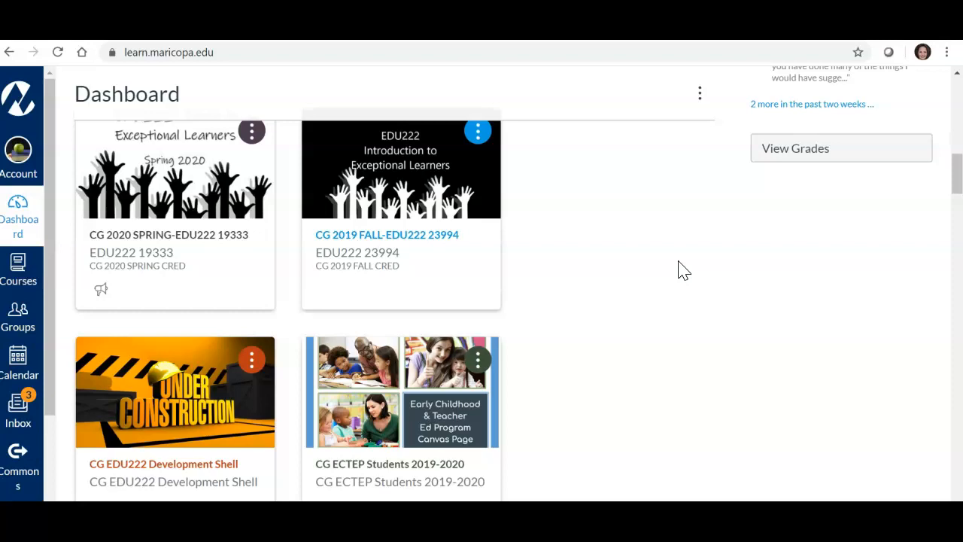
Step: Open the CG BASE CAMP Master Shell course from the dashboard and go to its modules
scroll(683, 271, "down", 5)
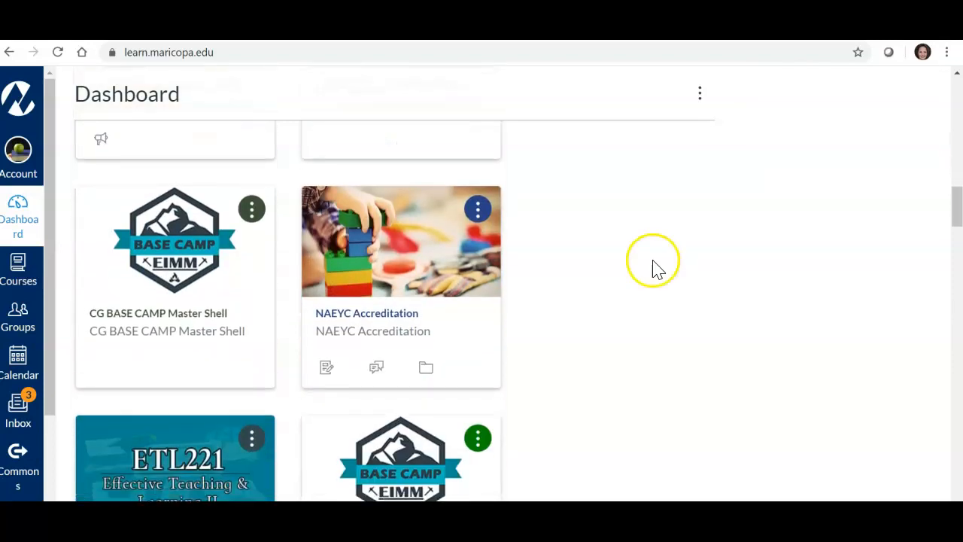
scroll(647, 269, "down", 1)
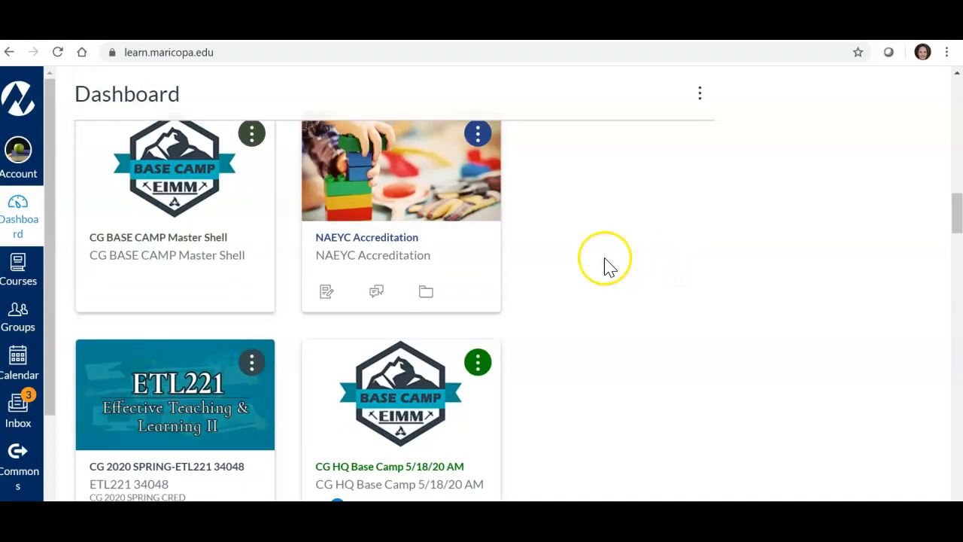
left_click(195, 245)
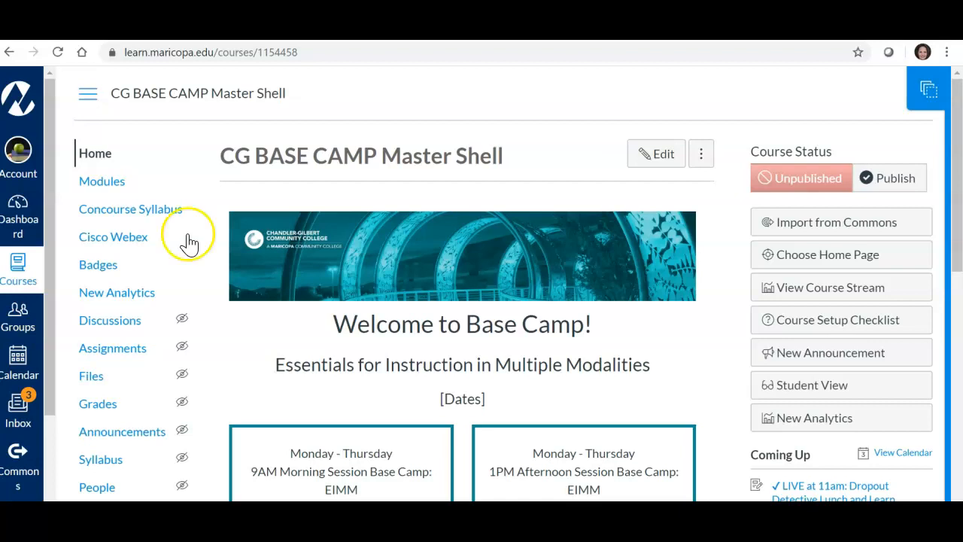
left_click(115, 188)
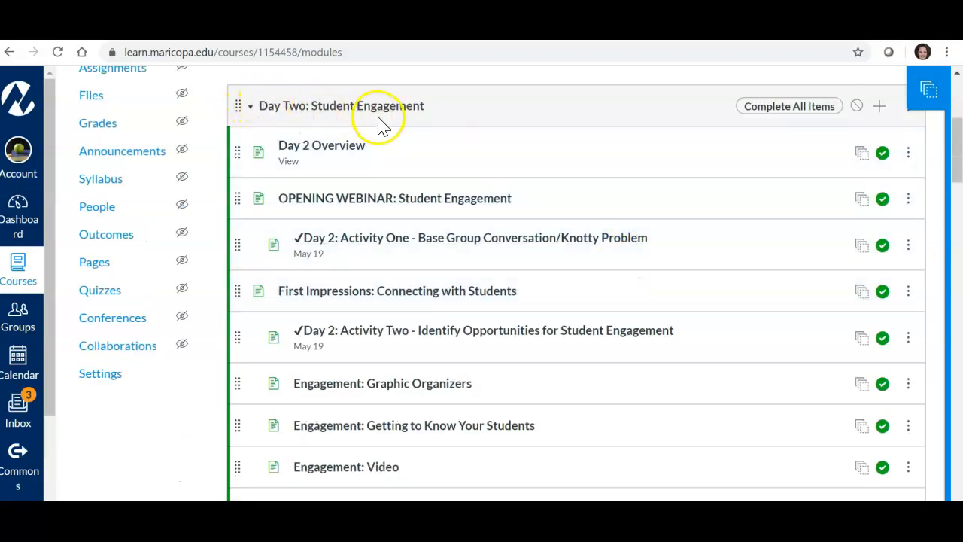
Step: Add a new page named "How To" to the "Day Two: Student Engagement" module without indentation
left_click(880, 109)
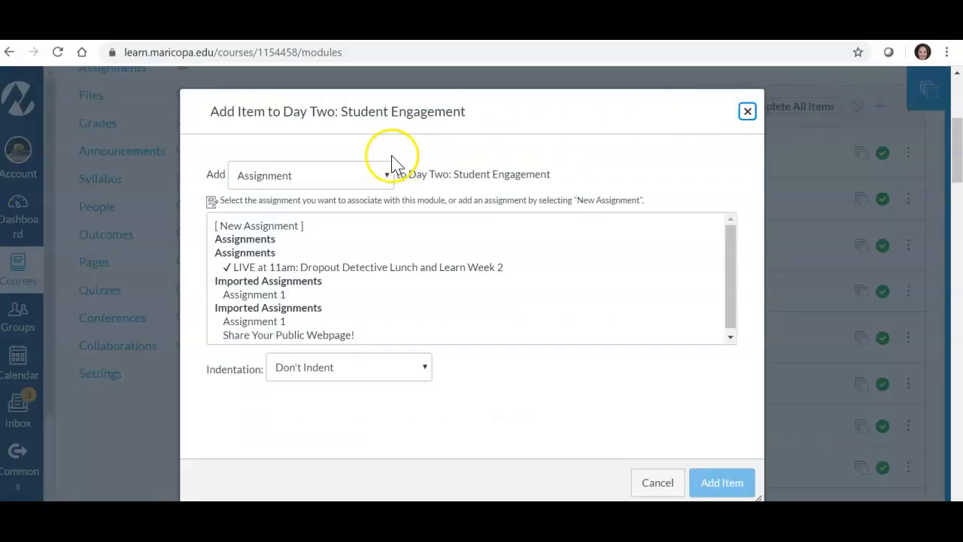
left_click(386, 177)
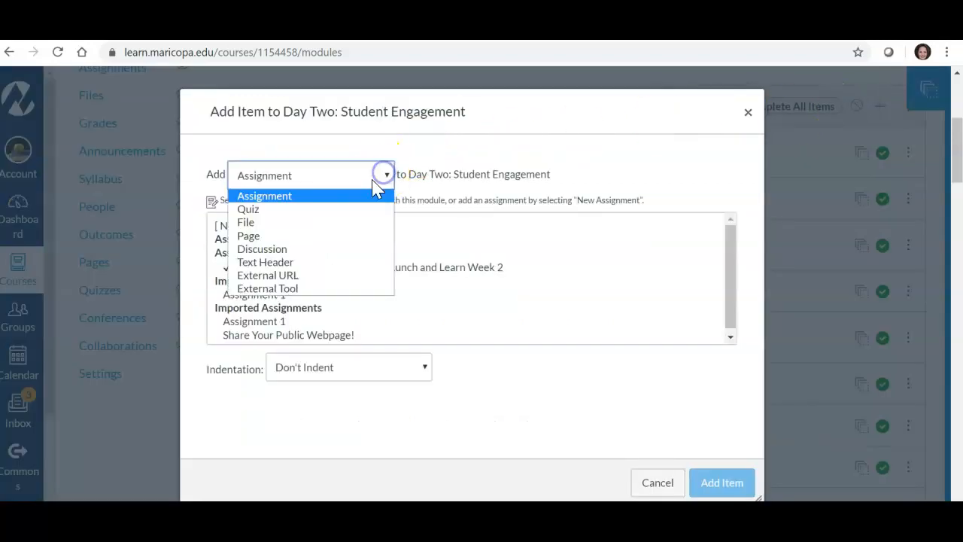
left_click(318, 238)
left_click(248, 227)
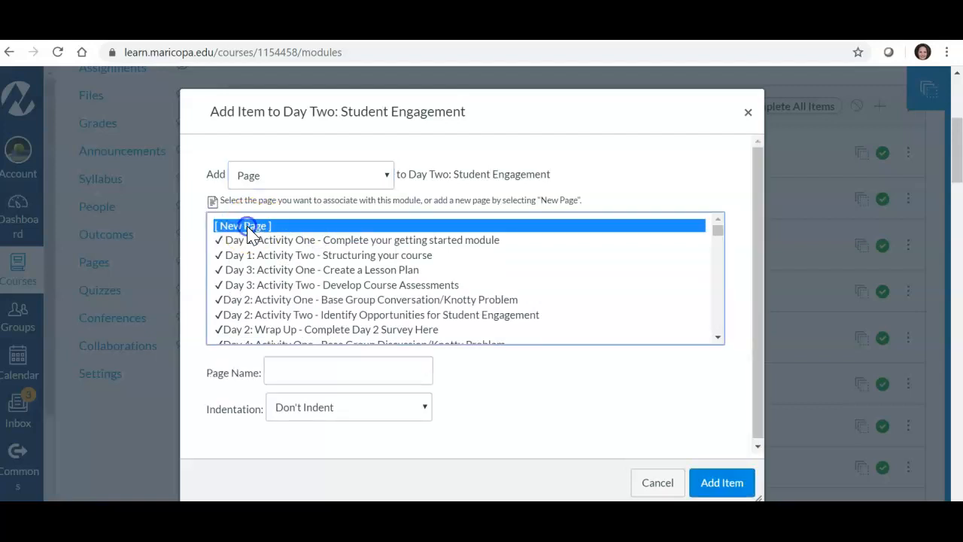
left_click(284, 371)
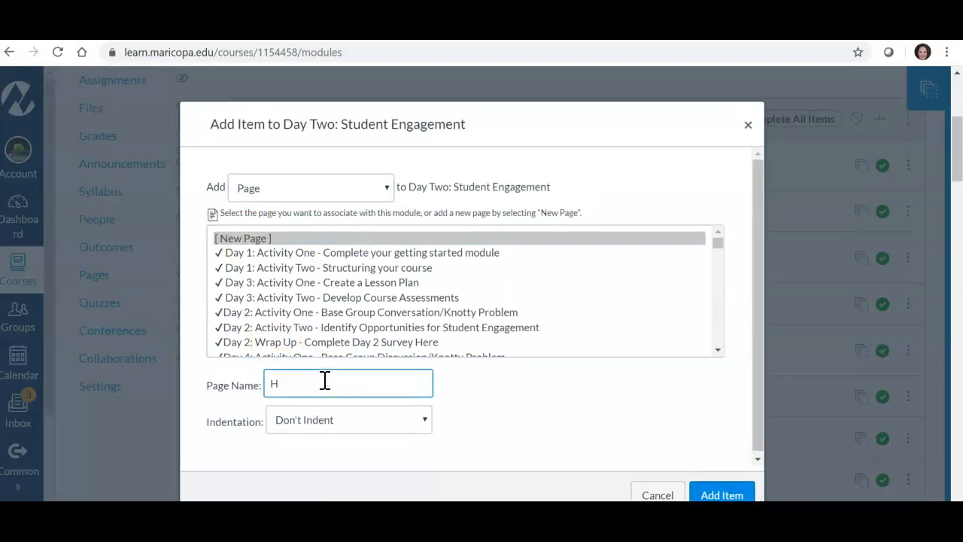
scroll(322, 377, "down", 5)
scroll(309, 248, "up", 2)
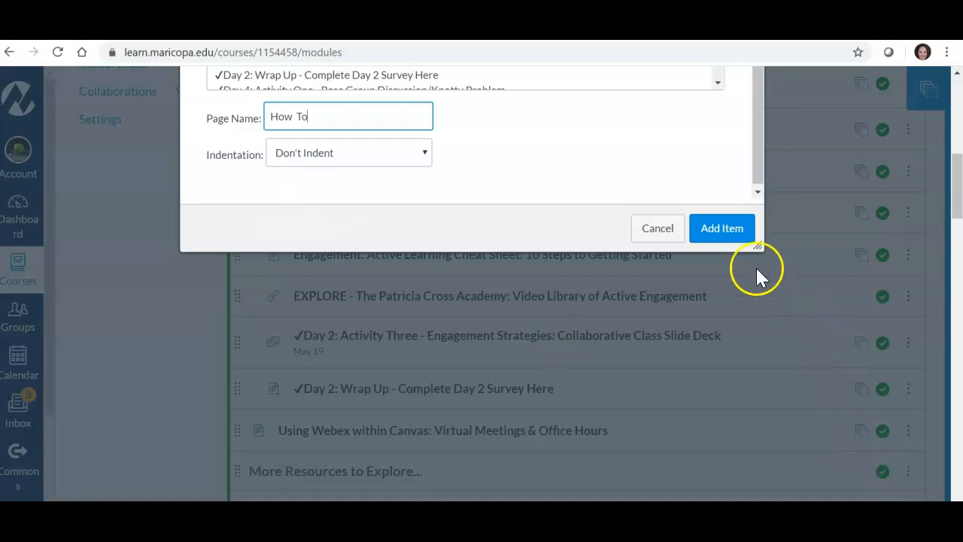
left_click(715, 226)
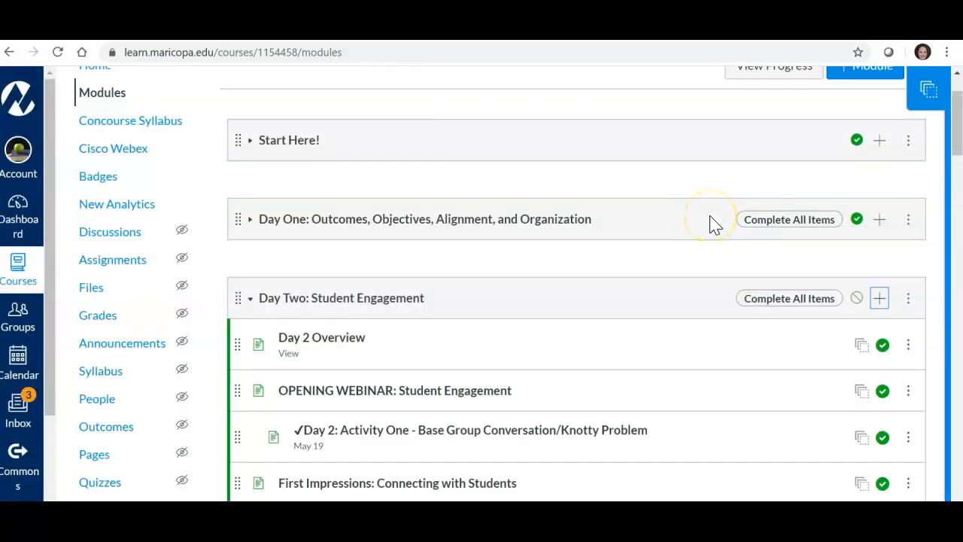
Step: Open the new "How To" page at the end of the Day Two module for editing
scroll(639, 248, "down", 6)
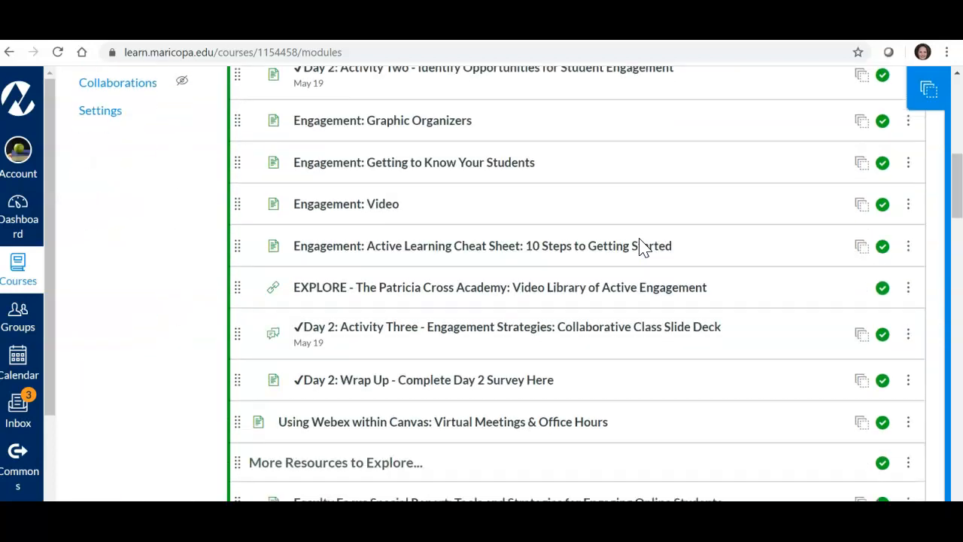
scroll(639, 247, "down", 3)
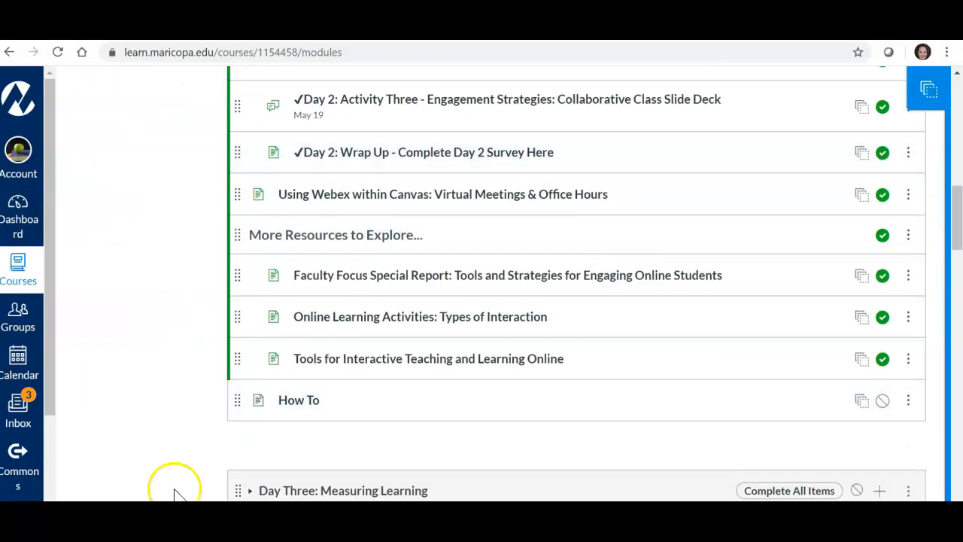
left_click(301, 405)
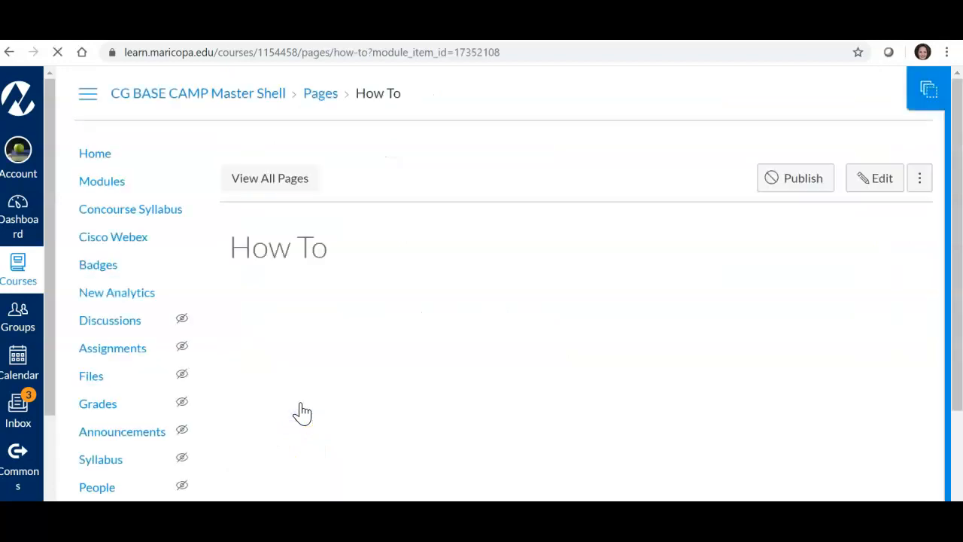
left_click(877, 183)
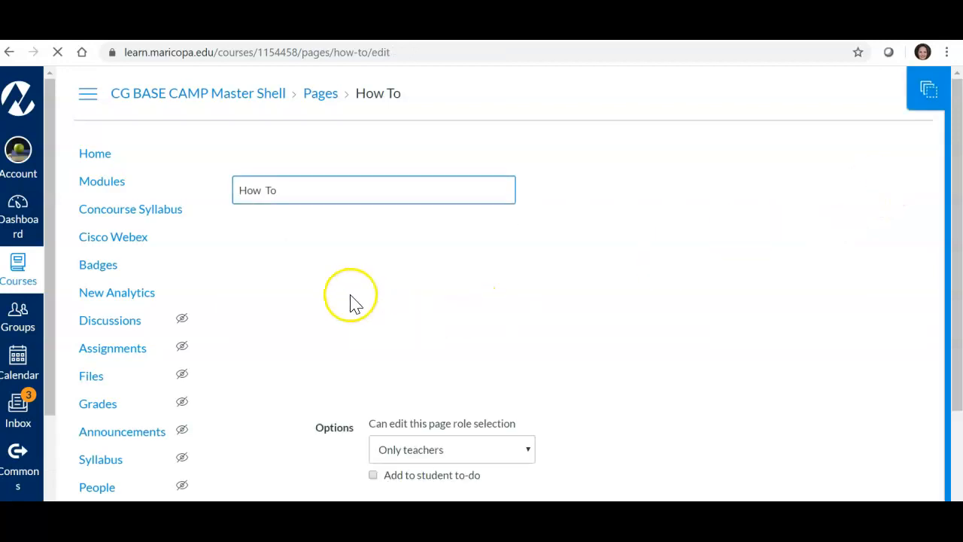
Step: Enter the line "How To Video" in the page body, with a capital T in "To"
left_click(307, 281)
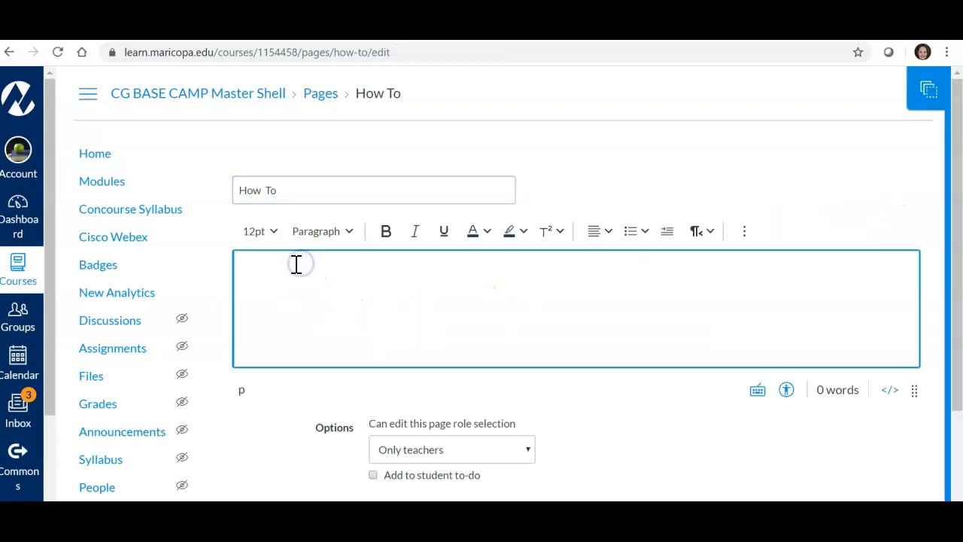
type("Ho")
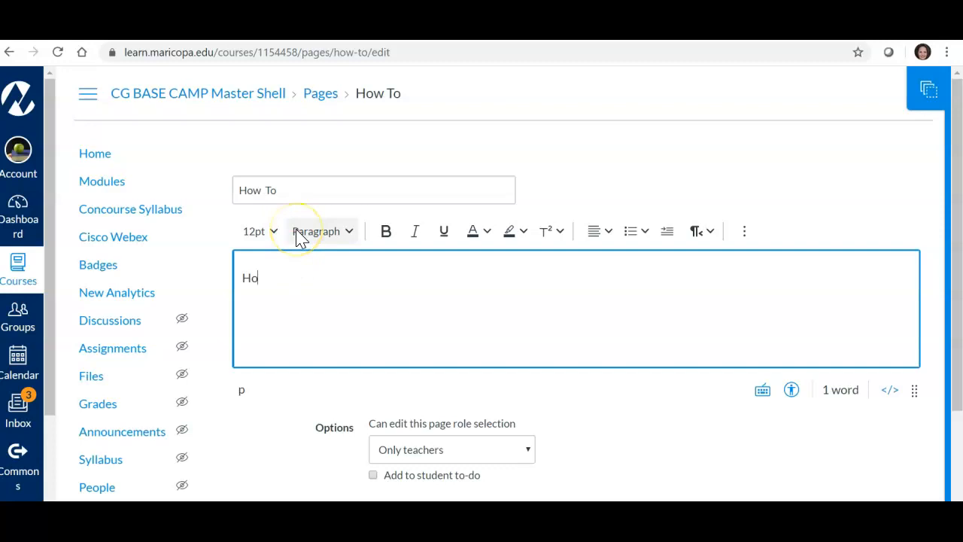
type("w to Video")
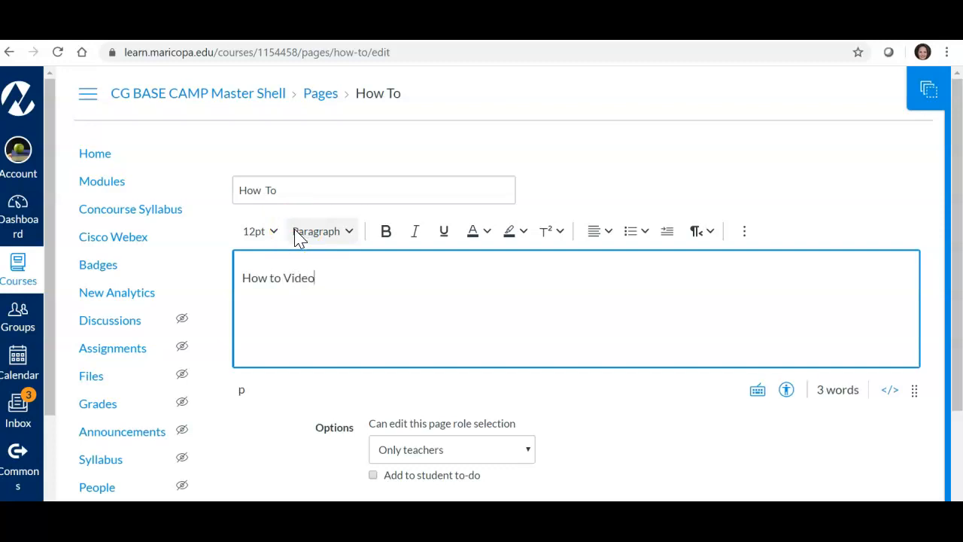
left_click(273, 277)
key("BackSpace")
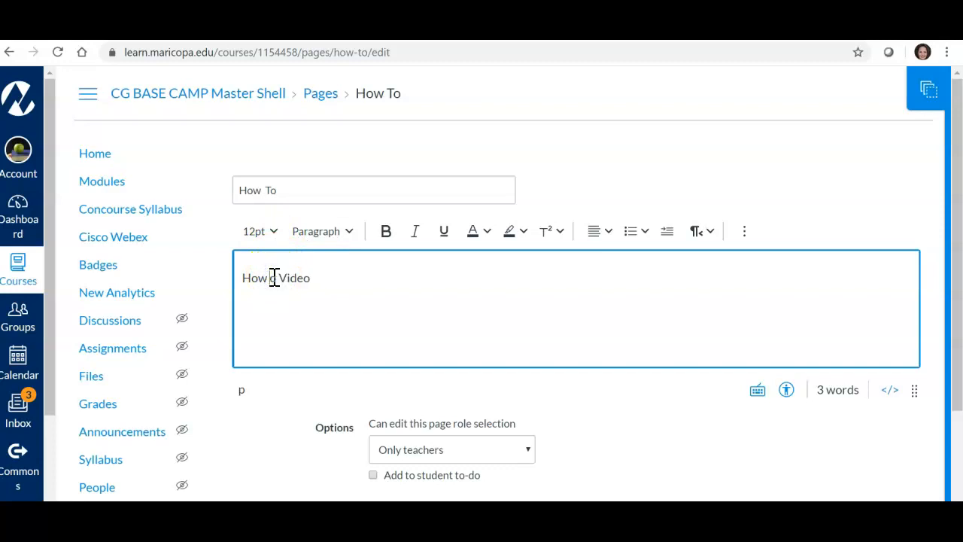
left_click(333, 277)
Step: Insert a table with two columns and three rows below the "How To Video" line
left_click(578, 309)
key("Return")
left_click(745, 233)
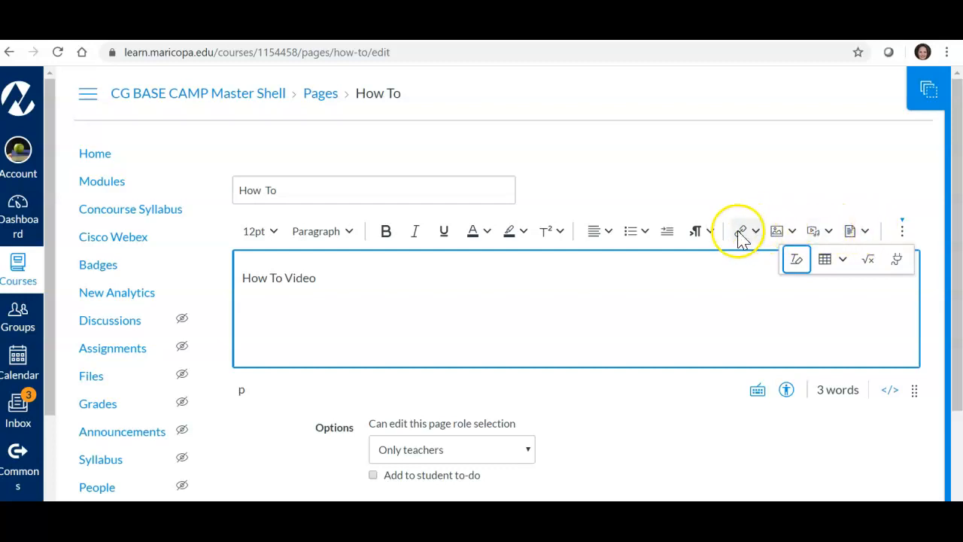
left_click(842, 260)
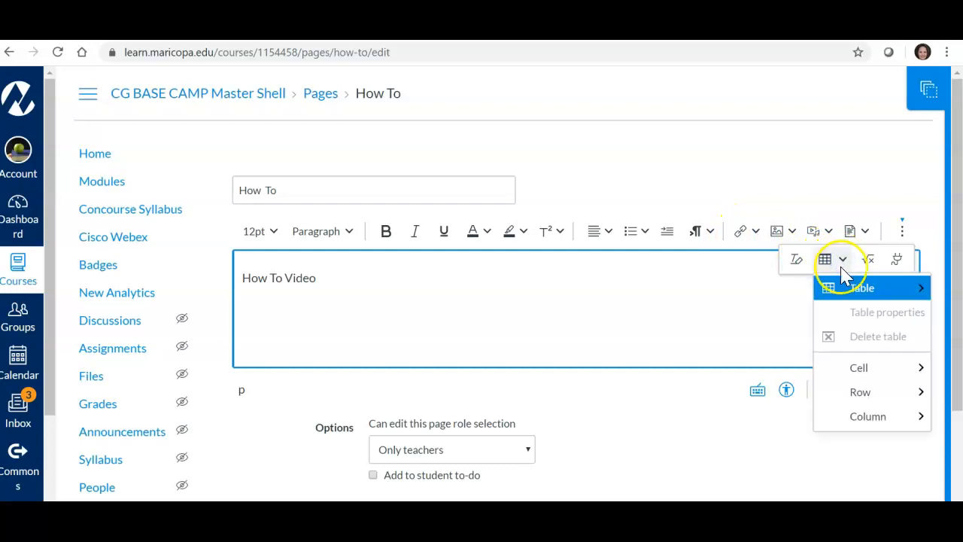
mouse_move(830, 293)
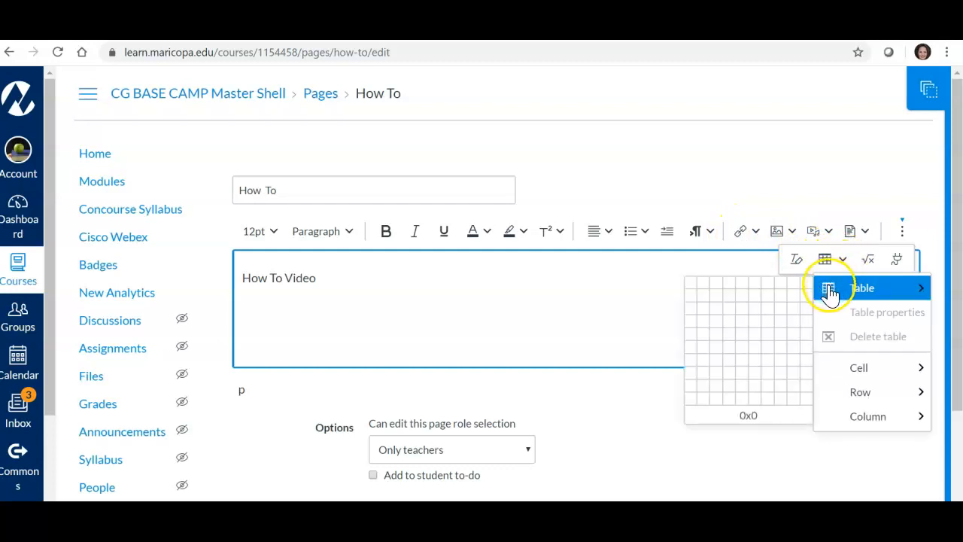
left_click(699, 316)
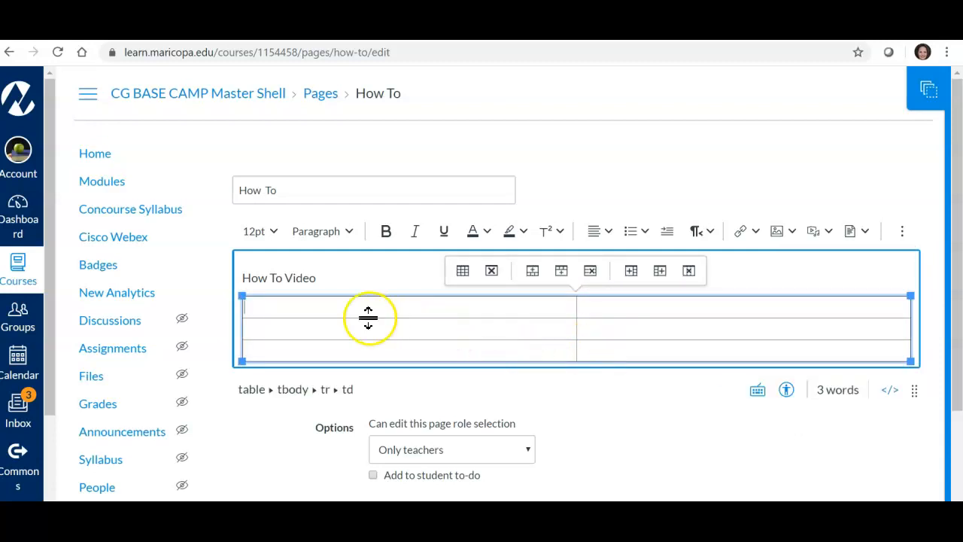
left_click(325, 309)
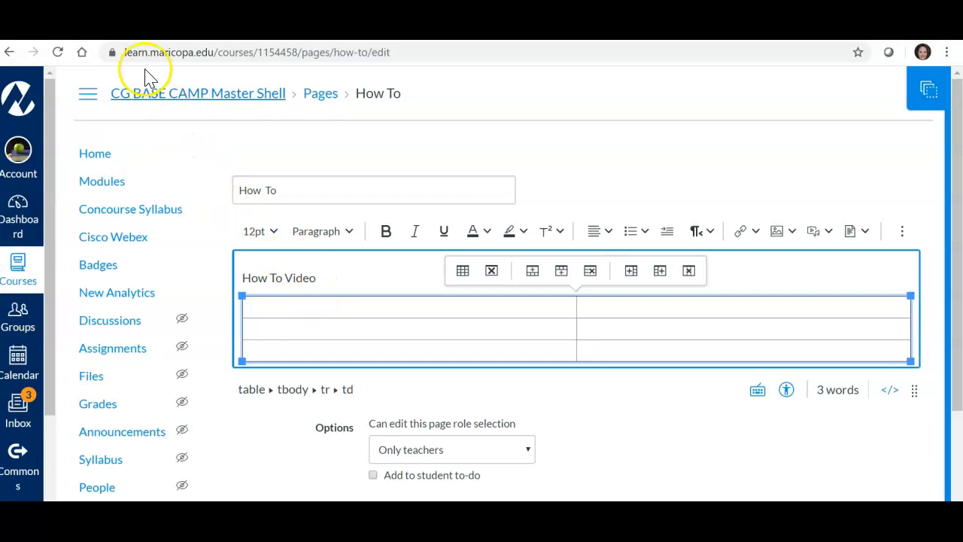
Step: Switch to YouTube, open the uploaded video "How to...Convert PPT to GS" and pause its playback
left_click(121, 32)
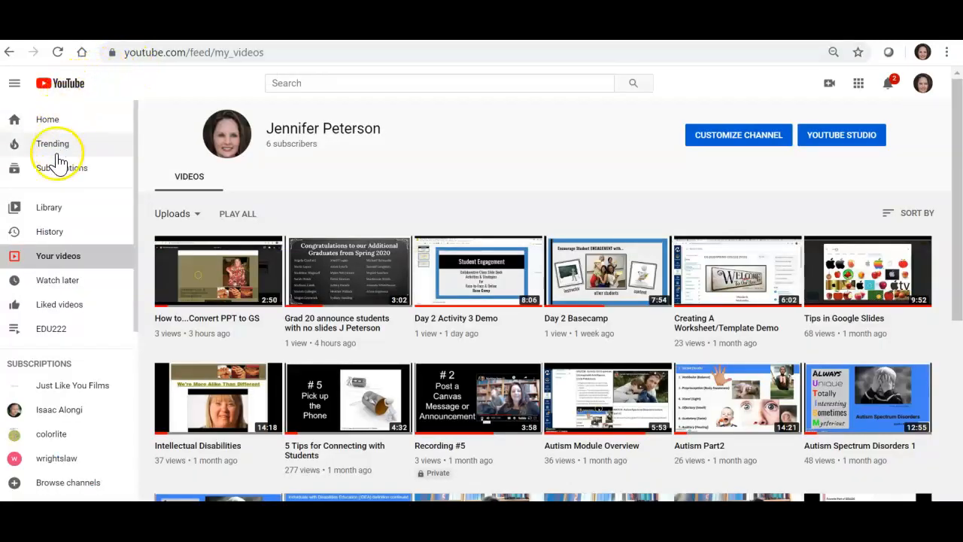
left_click(207, 288)
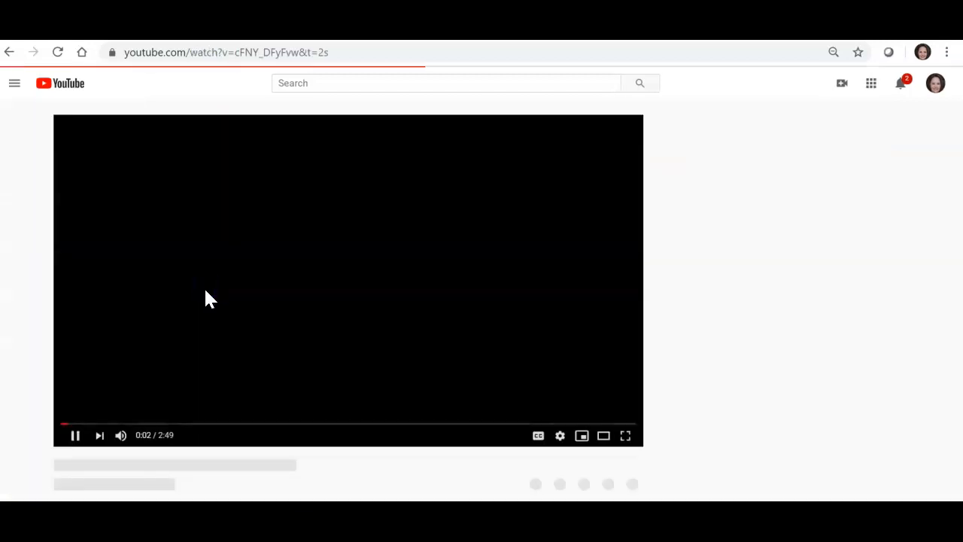
left_click(68, 436)
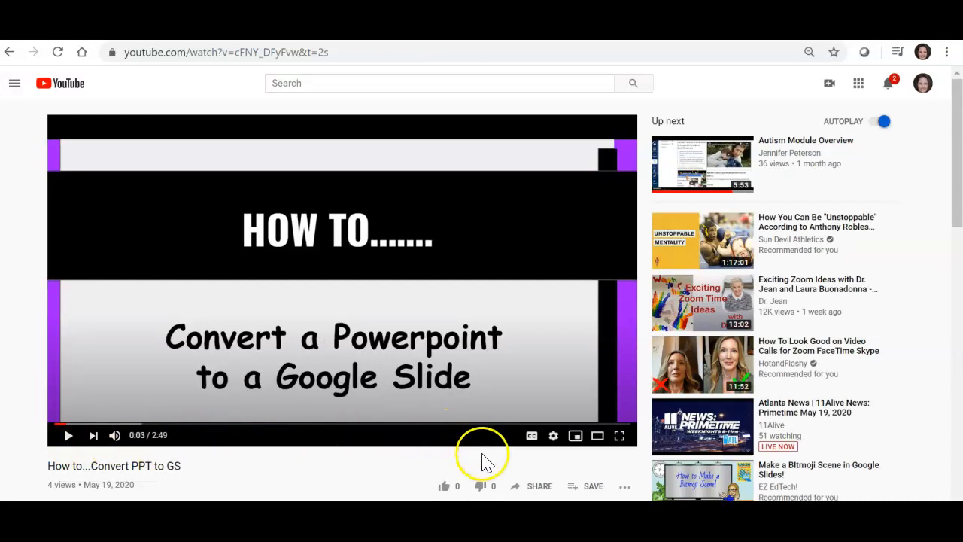
Step: Copy the video's iframe embed code from its sharing options and close the embed dialog
left_click(533, 489)
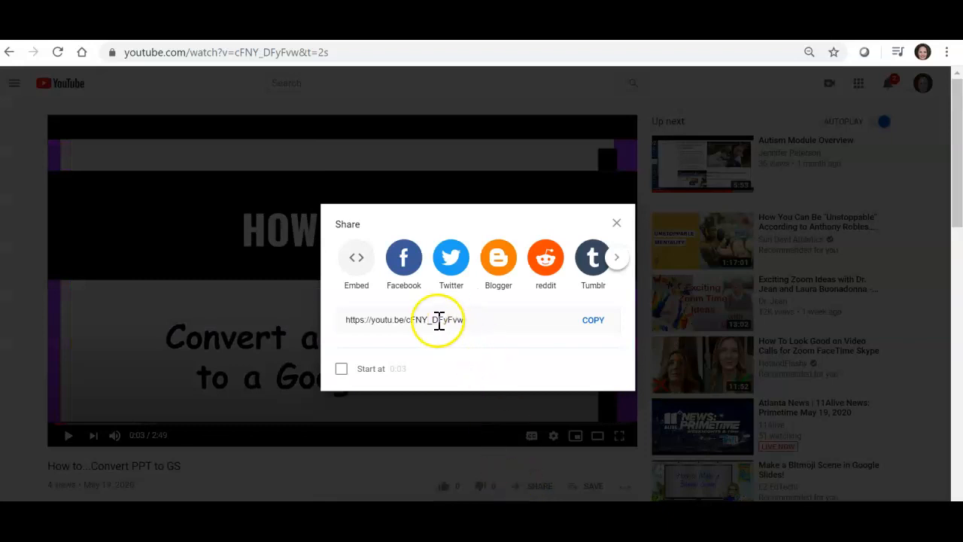
left_click(355, 257)
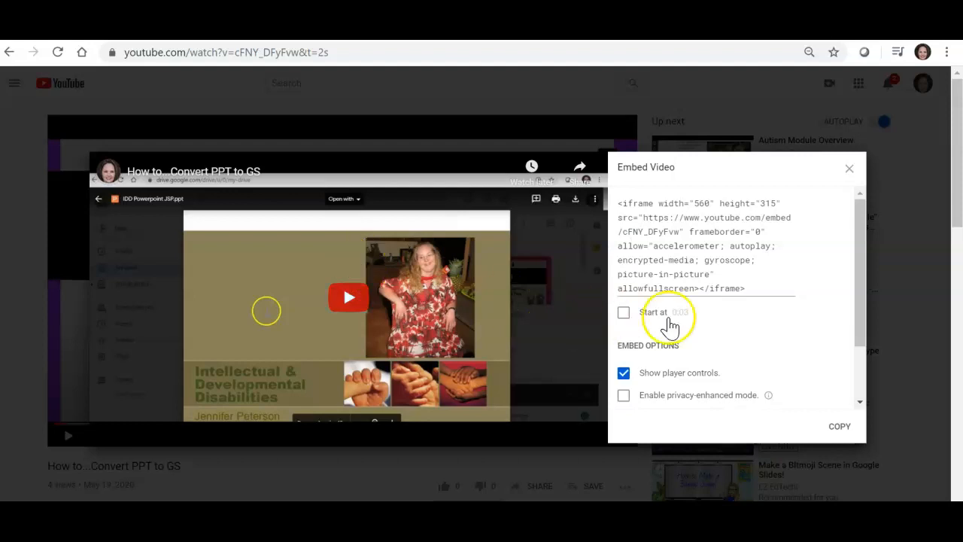
left_click_drag(763, 281, 617, 205)
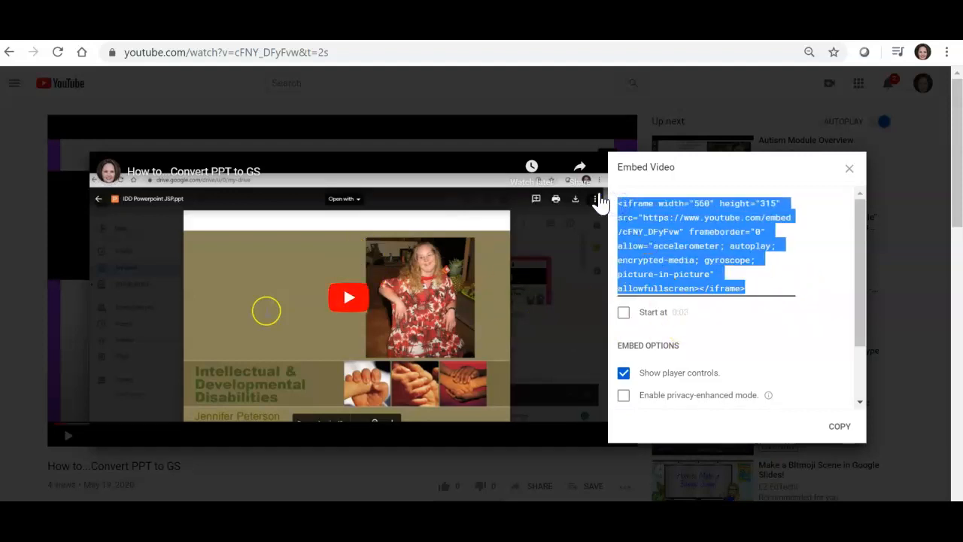
left_click(838, 429)
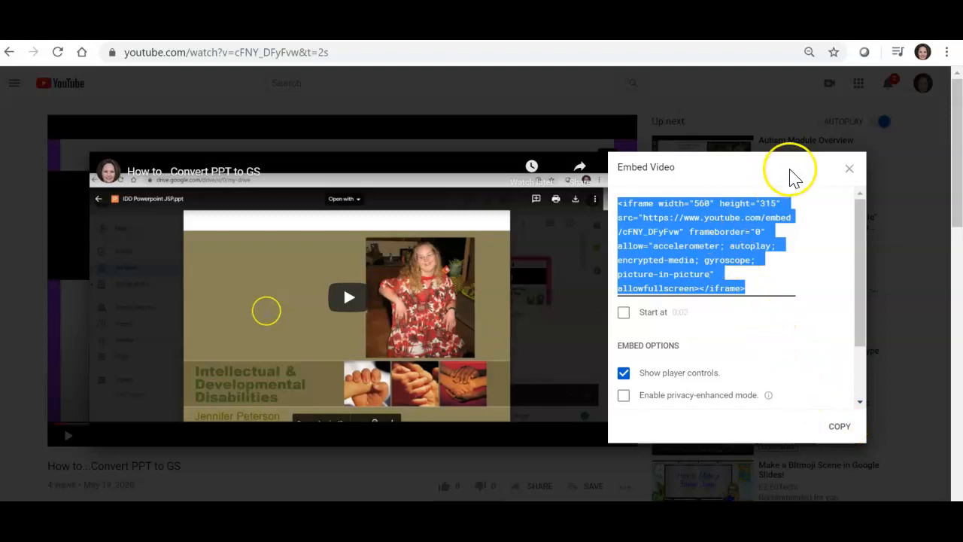
left_click(847, 170)
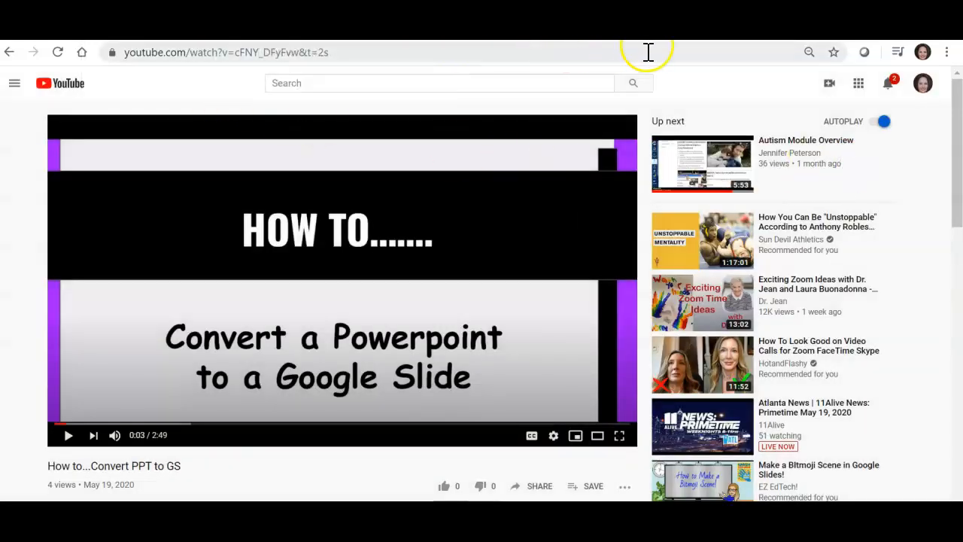
Step: Switch back to the Canvas page editor and open the Upload/Record Media dialog for the table's upper-left cell
left_click(726, 32)
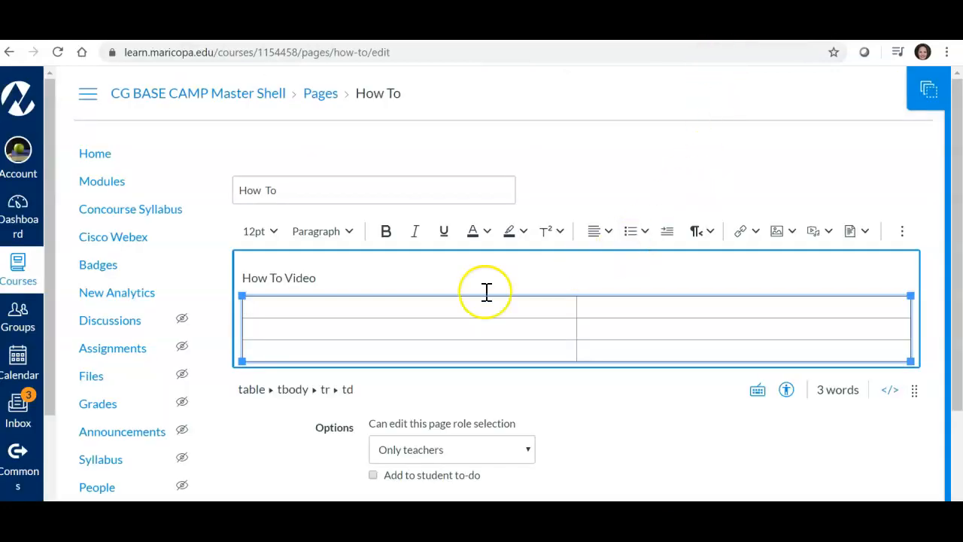
left_click(376, 309)
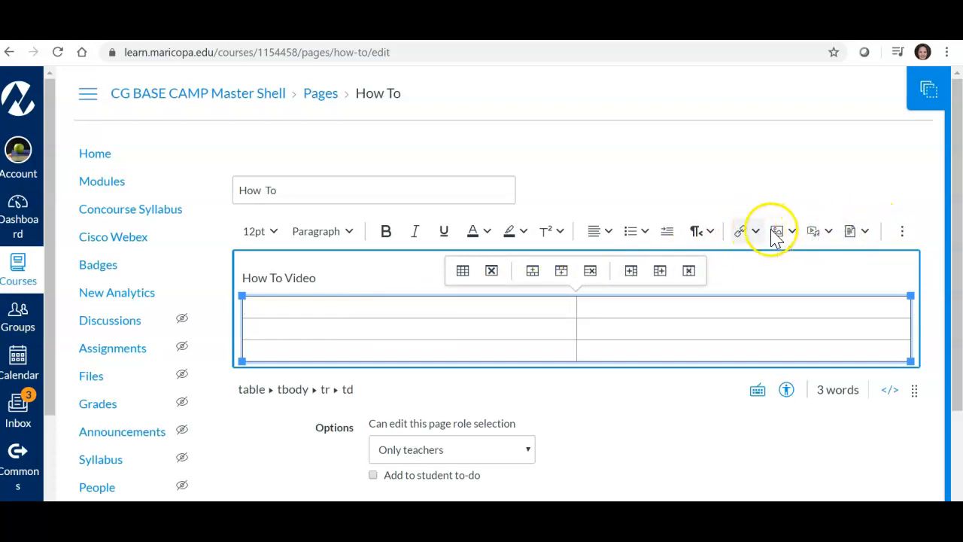
left_click(827, 231)
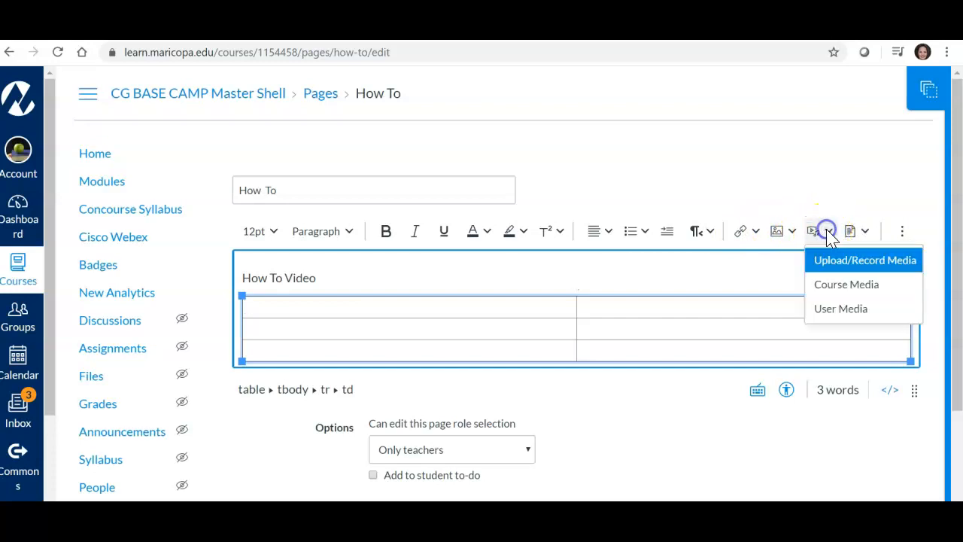
left_click(832, 259)
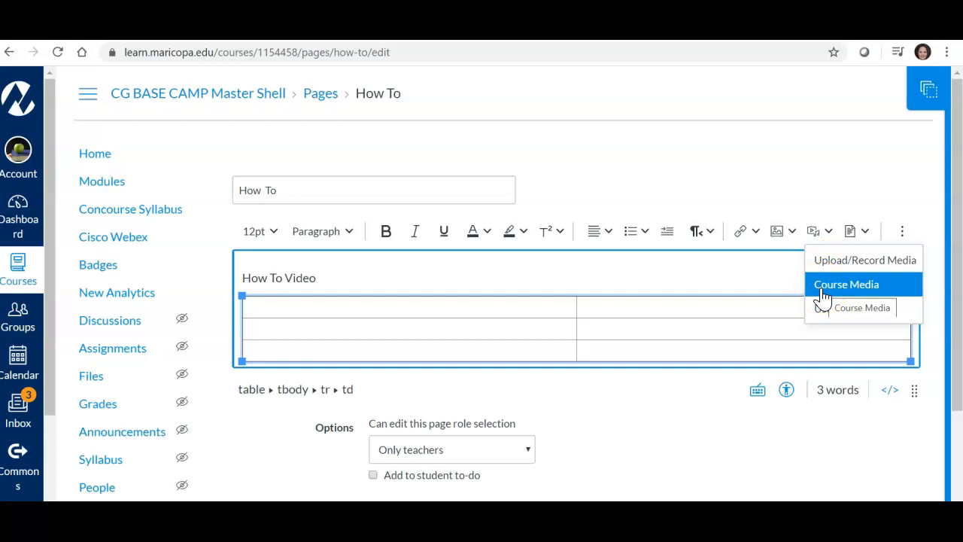
left_click(817, 265)
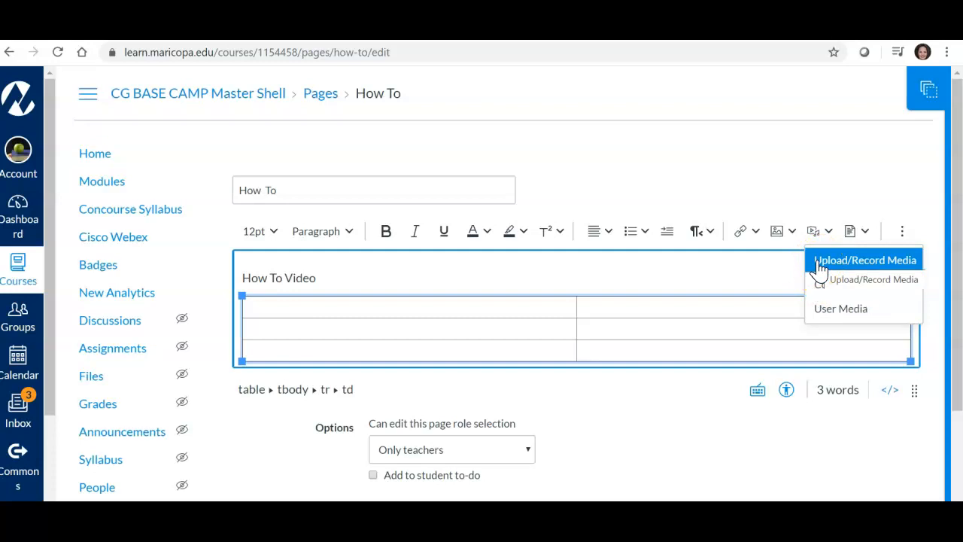
left_click(819, 265)
left_click(807, 267)
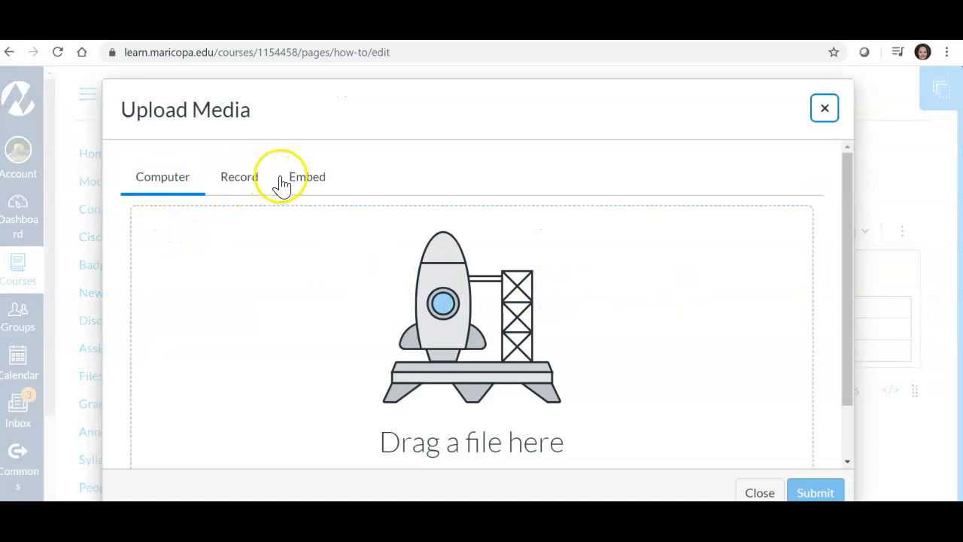
Step: Paste the copied YouTube iframe code as the media's embed code
left_click(311, 184)
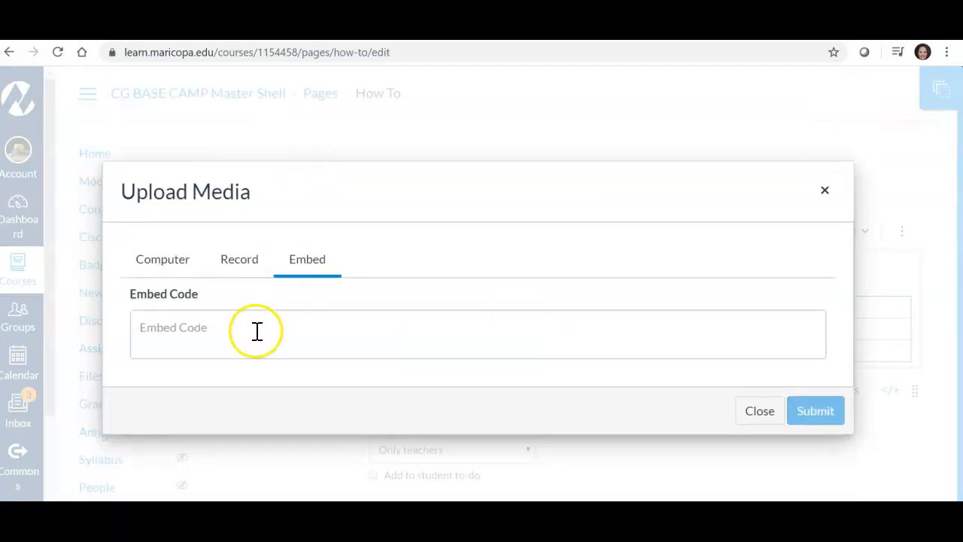
left_click(256, 331)
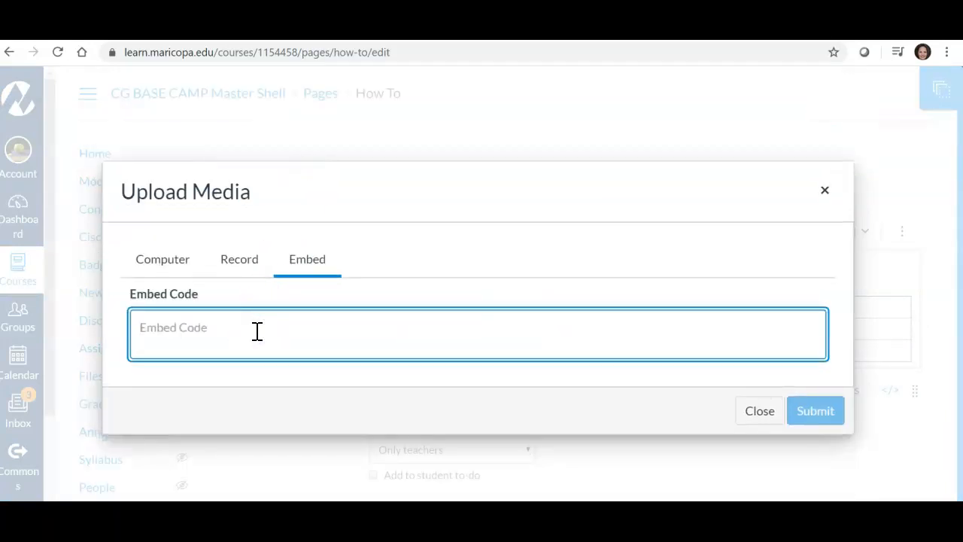
key("ctrl+v")
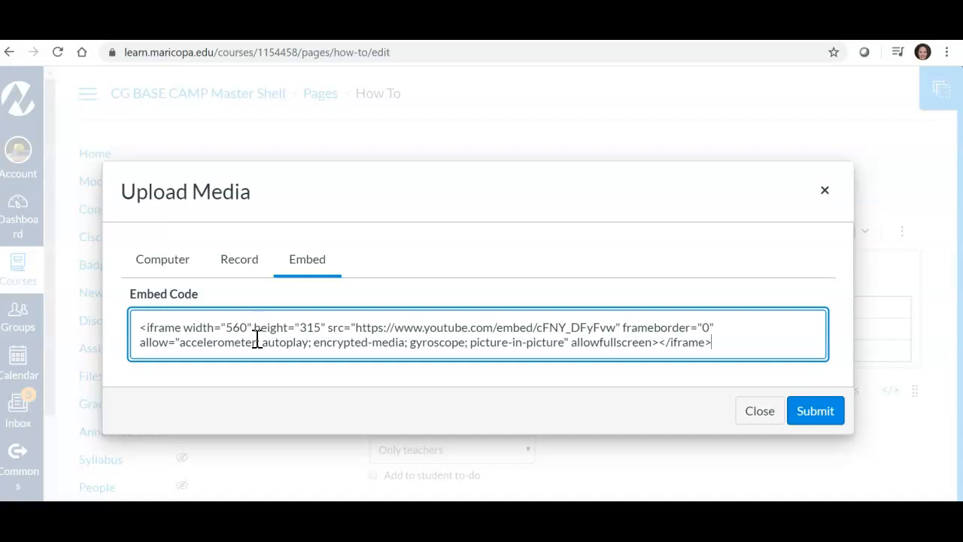
Step: Set the iframe width in the embed code to 280
left_click(248, 328)
key("BackSpace")
key("BackSpace")
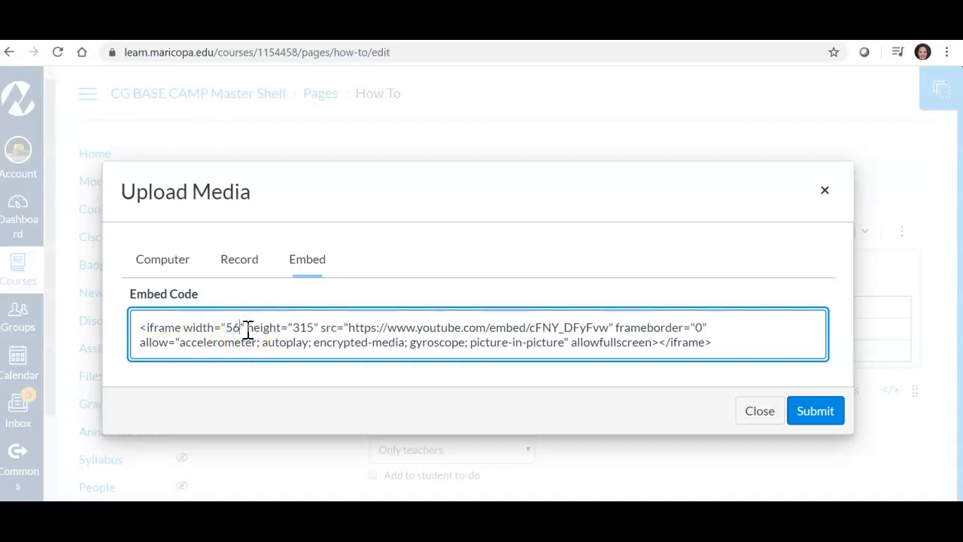
key("BackSpace")
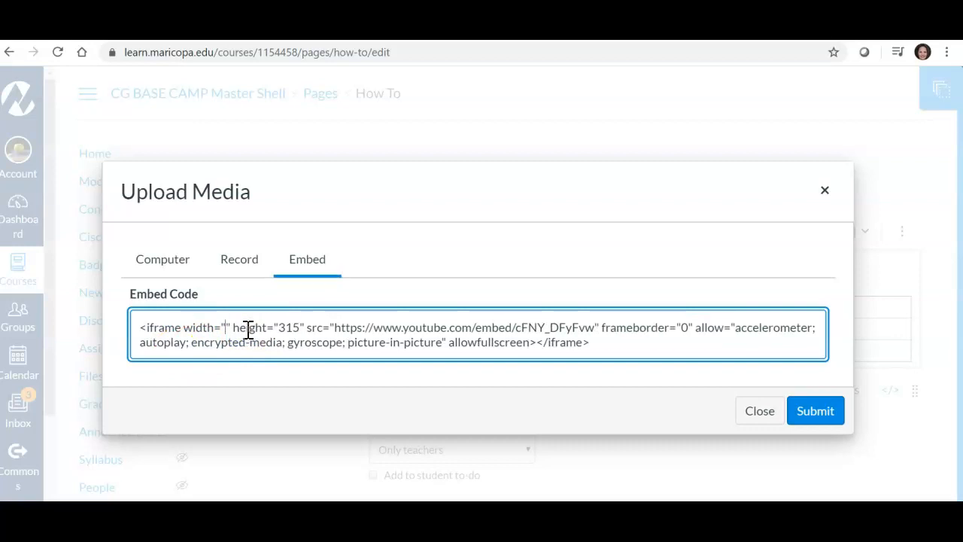
type("280")
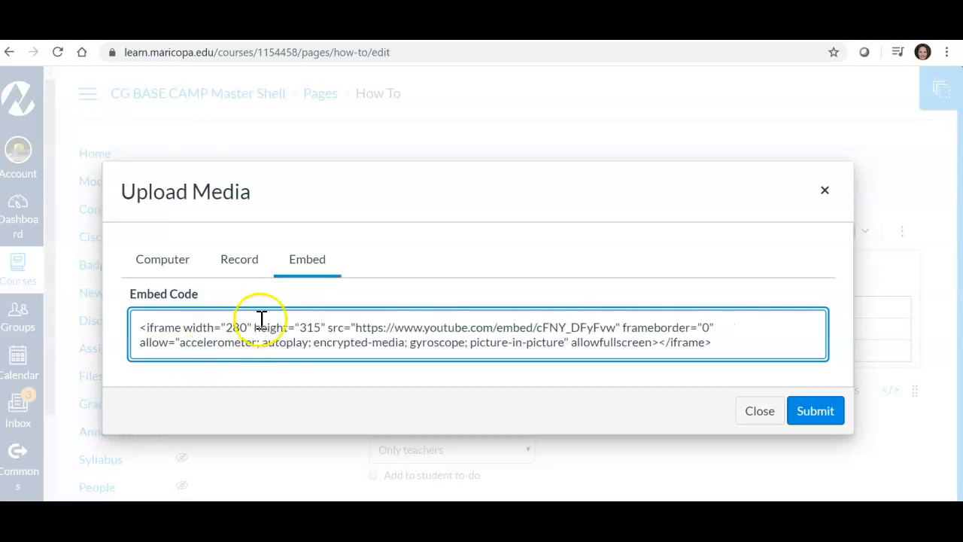
Step: Set the iframe height in the embed code to 157 and submit the embed
left_click(321, 327)
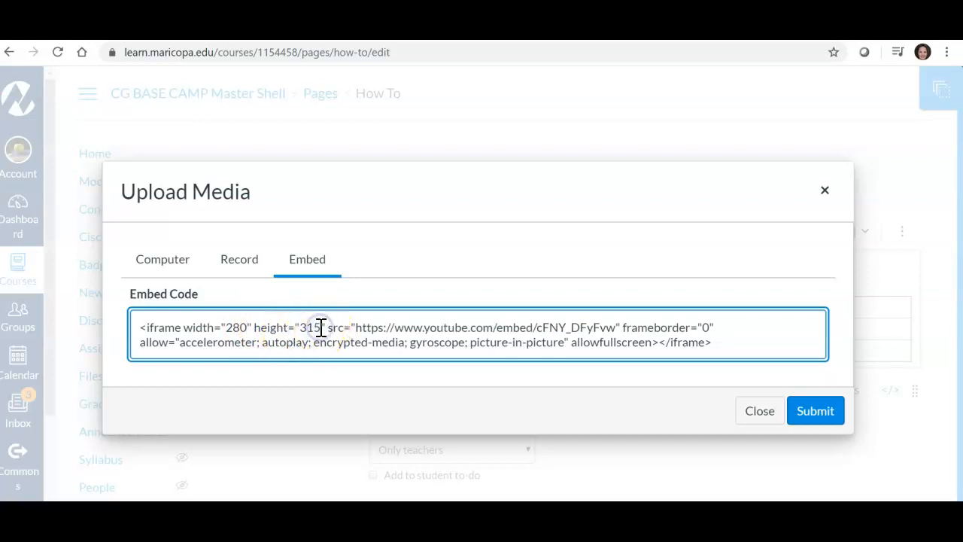
key("BackSpace")
key("BackSpace")
key("BackSpace")
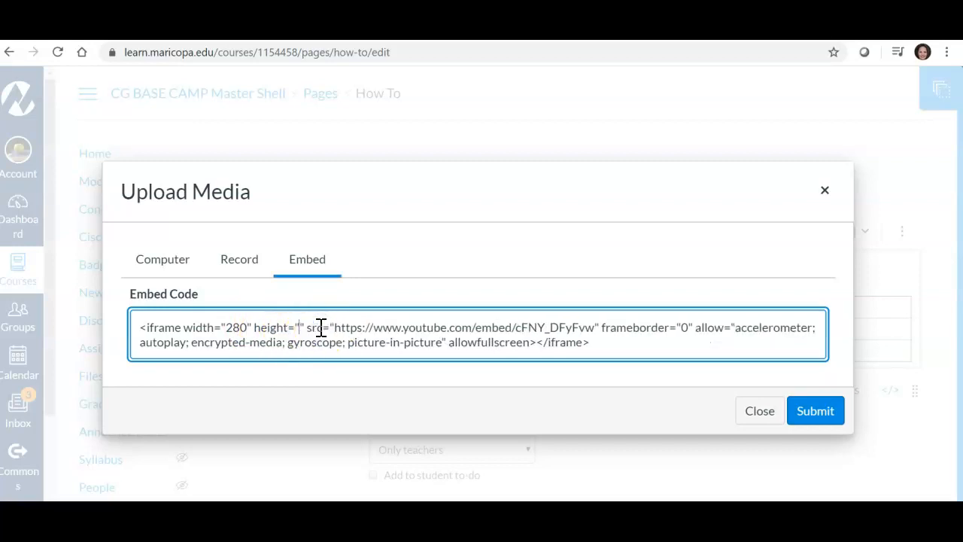
type("15")
type("7")
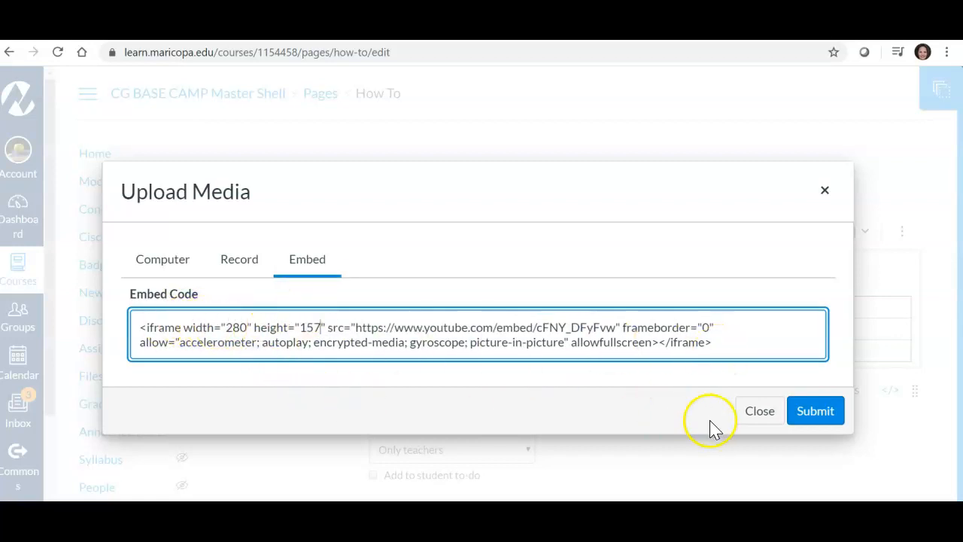
left_click(807, 415)
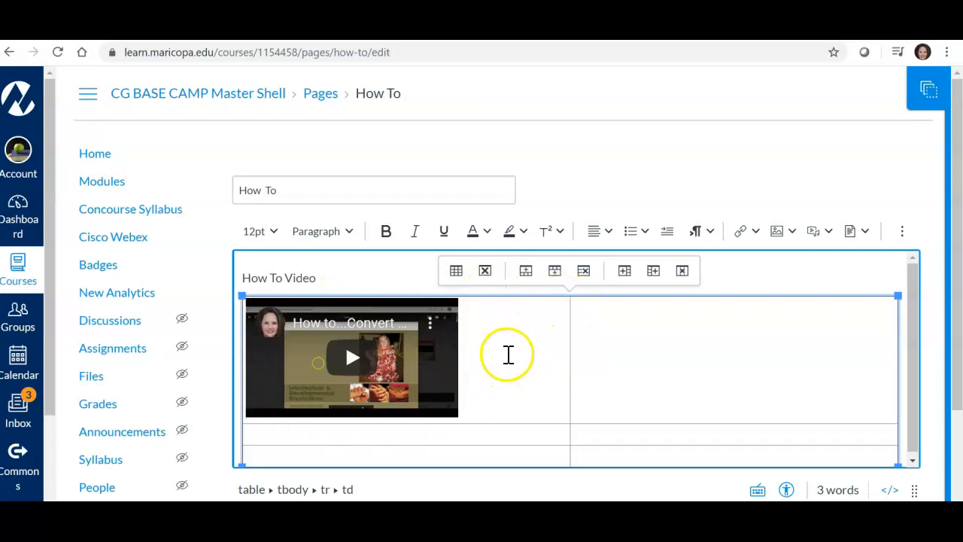
Step: Open the cell properties of the table cell that holds the embedded video
left_click(472, 345)
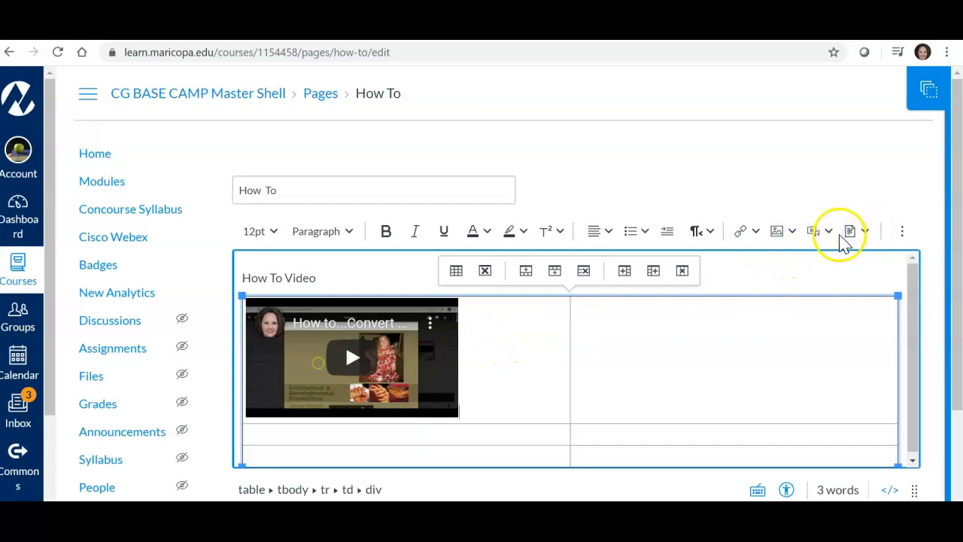
left_click(905, 239)
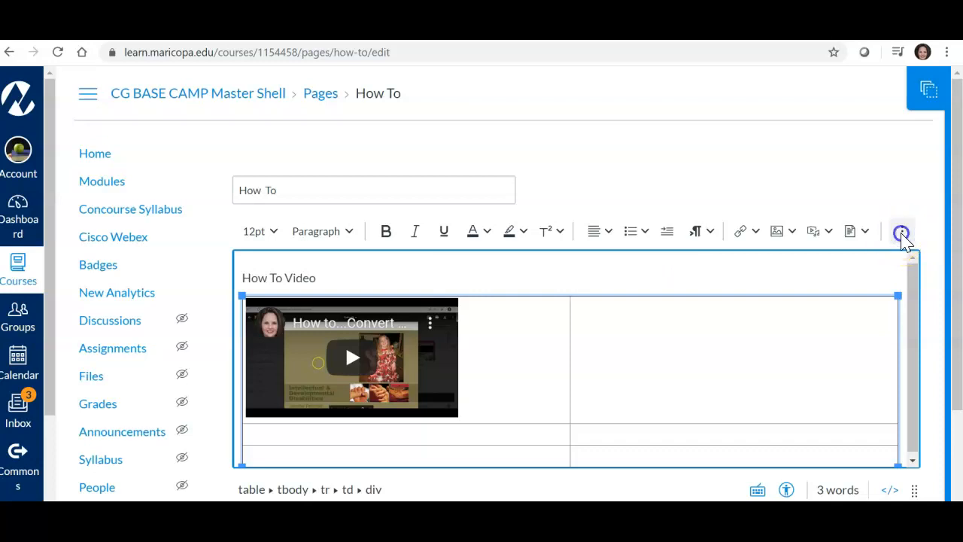
left_click(902, 234)
left_click(843, 260)
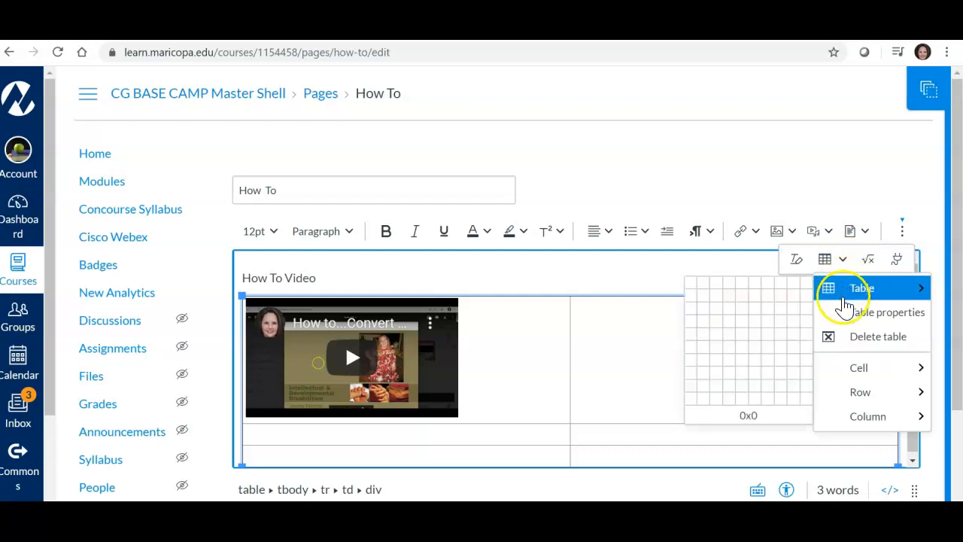
left_click(846, 319)
mouse_move(856, 372)
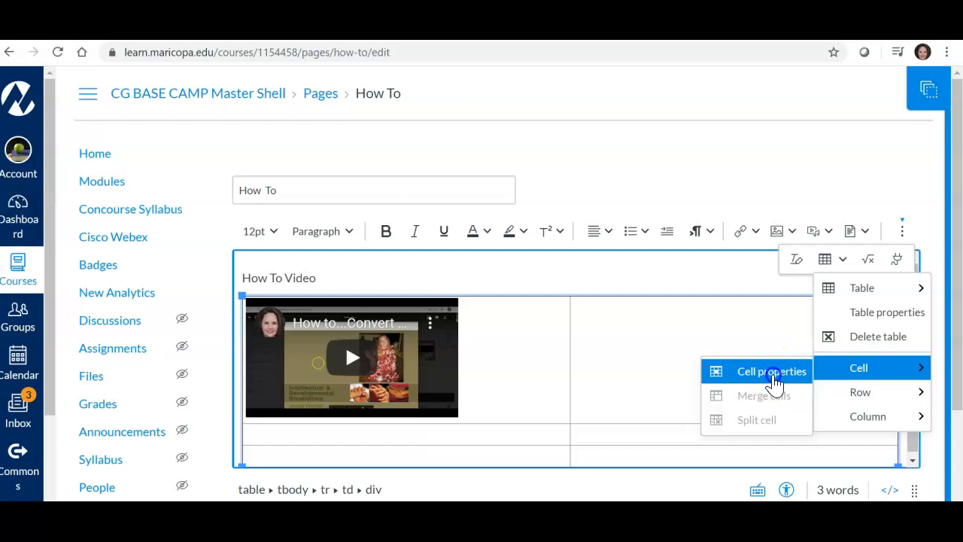
left_click(773, 374)
Step: Set the video cell's horizontal alignment to Center and vertical alignment to Middle, and save the cell properties
left_click_drag(638, 335, 643, 411)
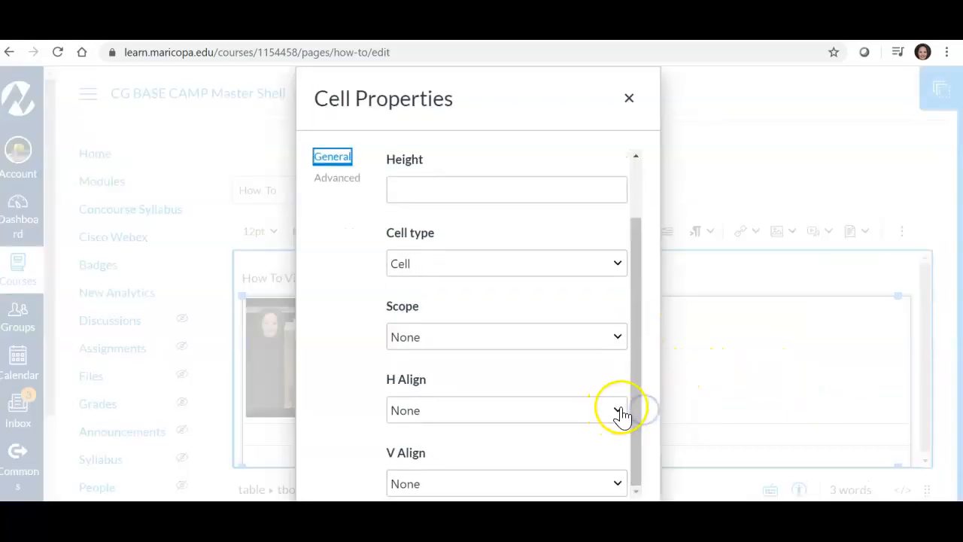
left_click(617, 413)
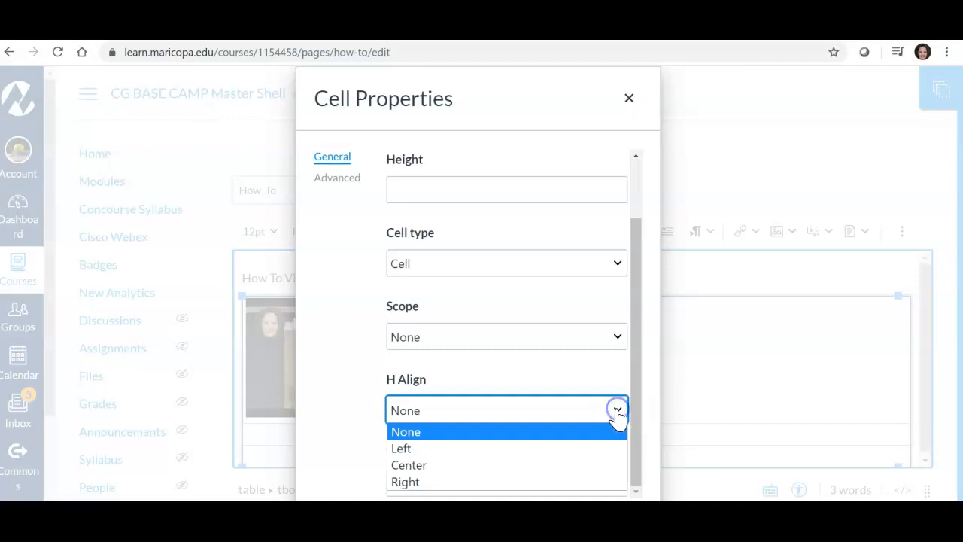
left_click(462, 463)
left_click(635, 441)
left_click(616, 487)
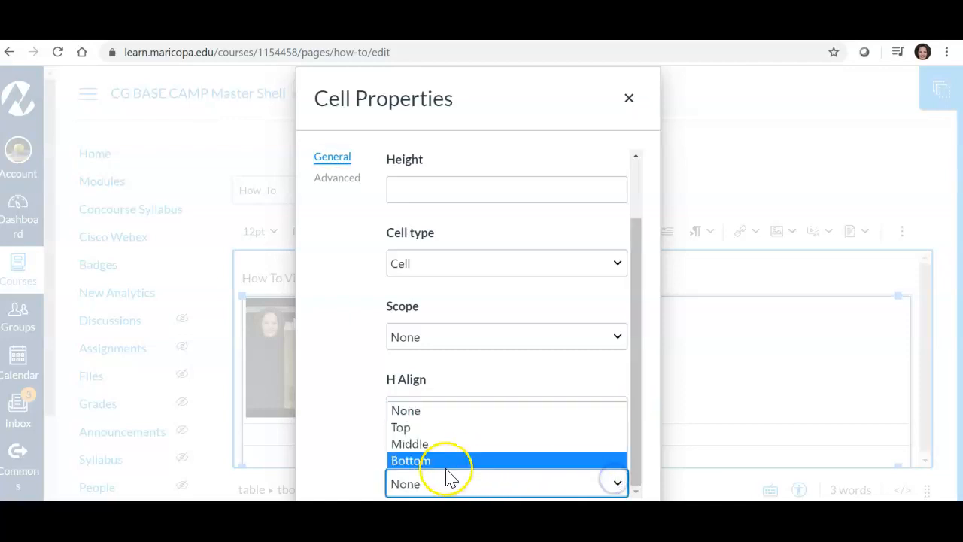
left_click(434, 447)
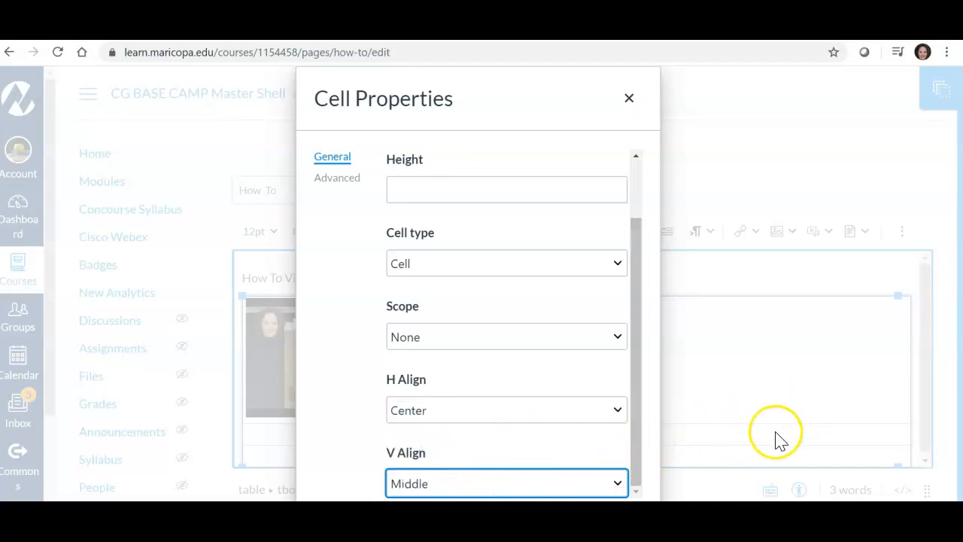
key("Tab")
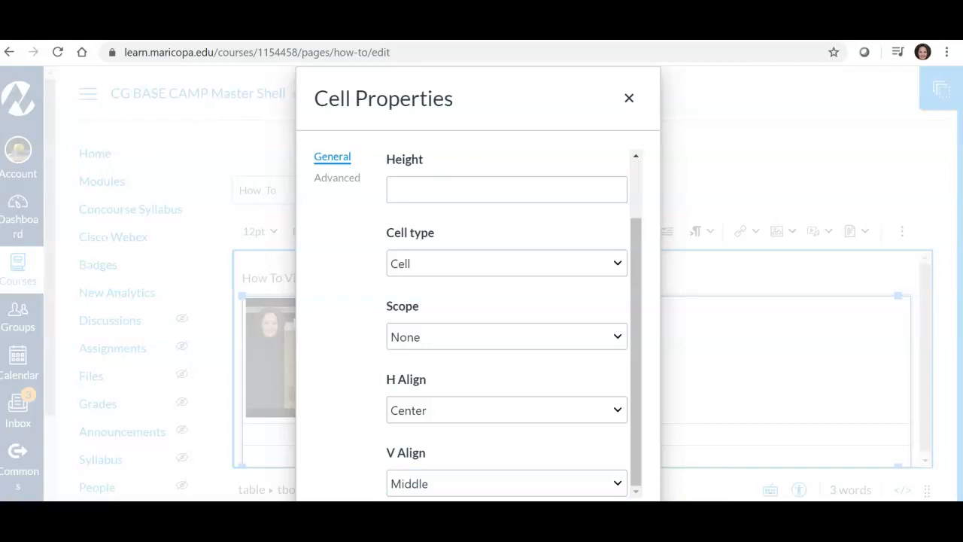
key("Return")
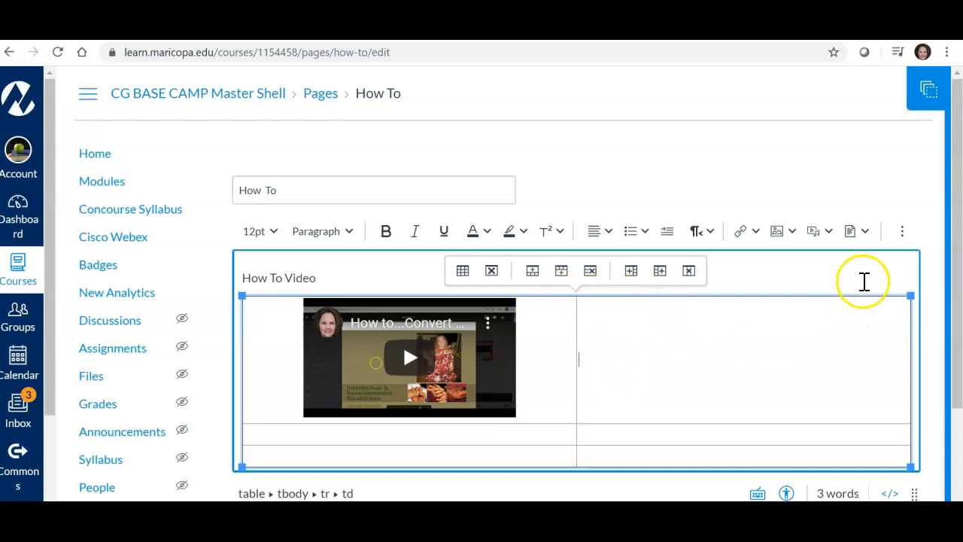
Step: Open the table's properties and set its border width to 5
left_click(904, 234)
left_click(843, 260)
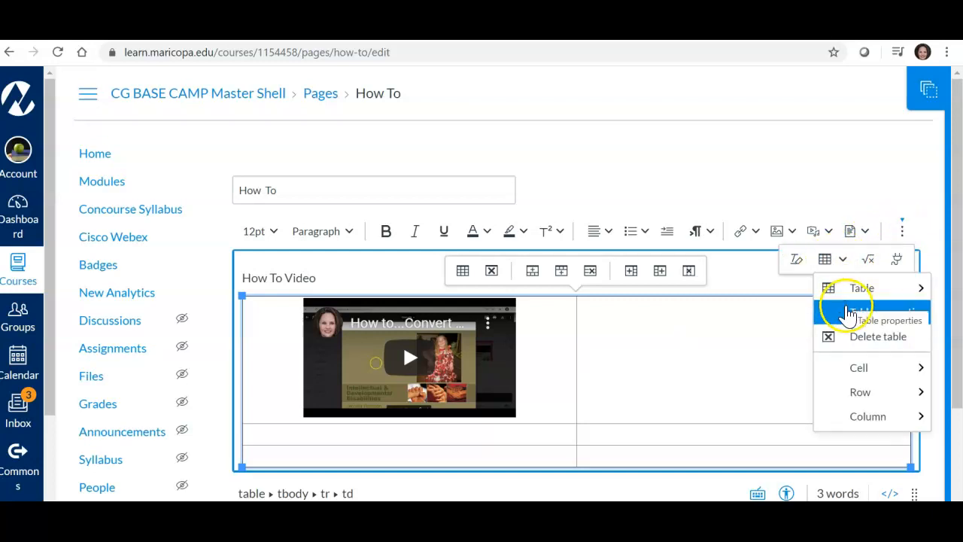
left_click(871, 314)
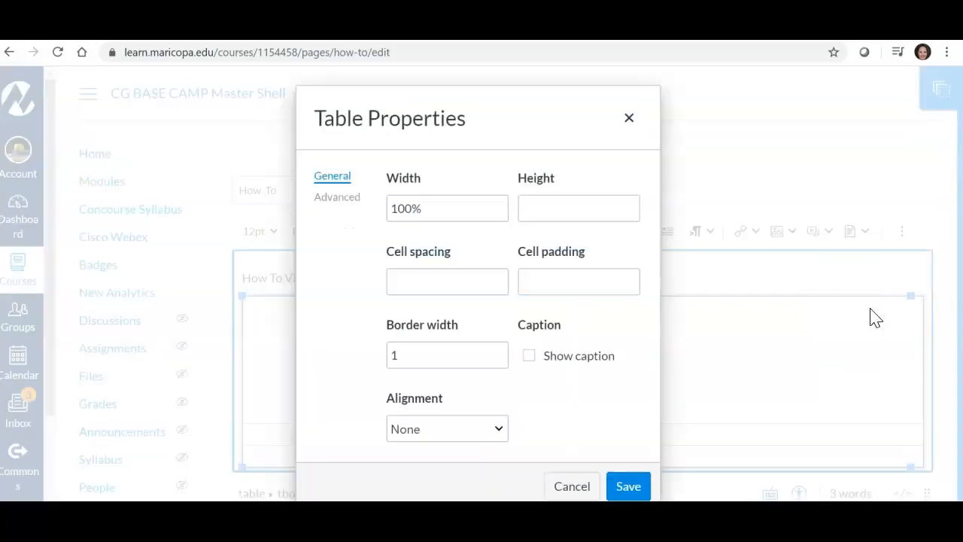
left_click(416, 352)
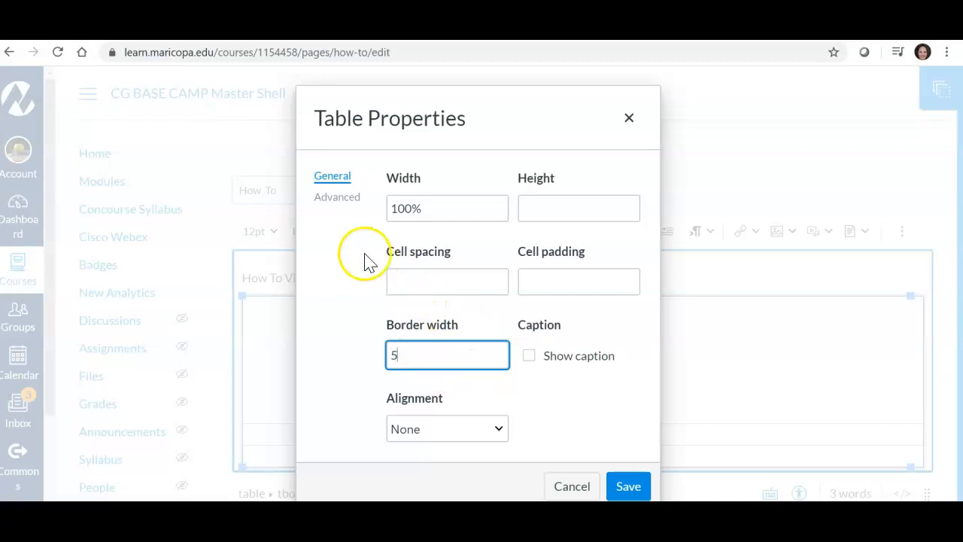
Step: Set the table's border style to Groove in the advanced table properties
left_click(329, 202)
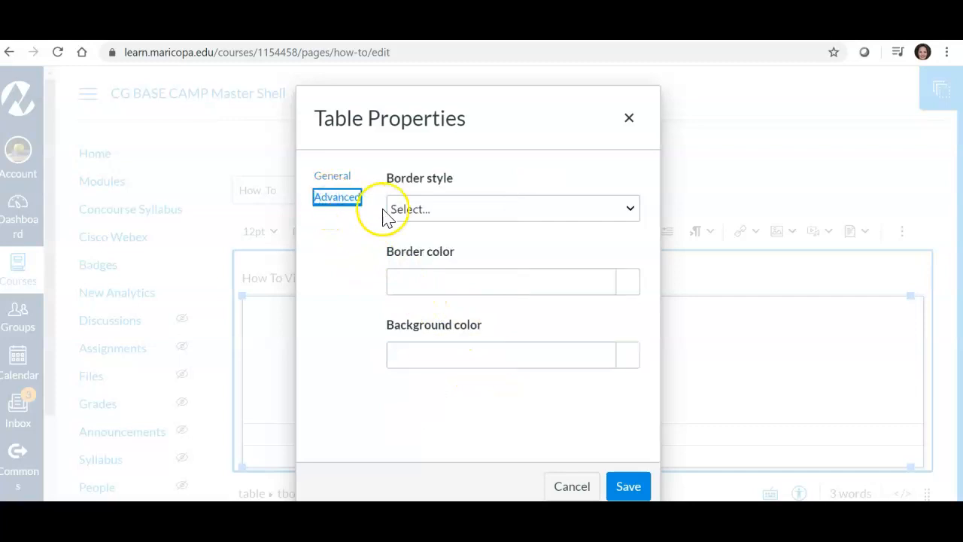
left_click(630, 211)
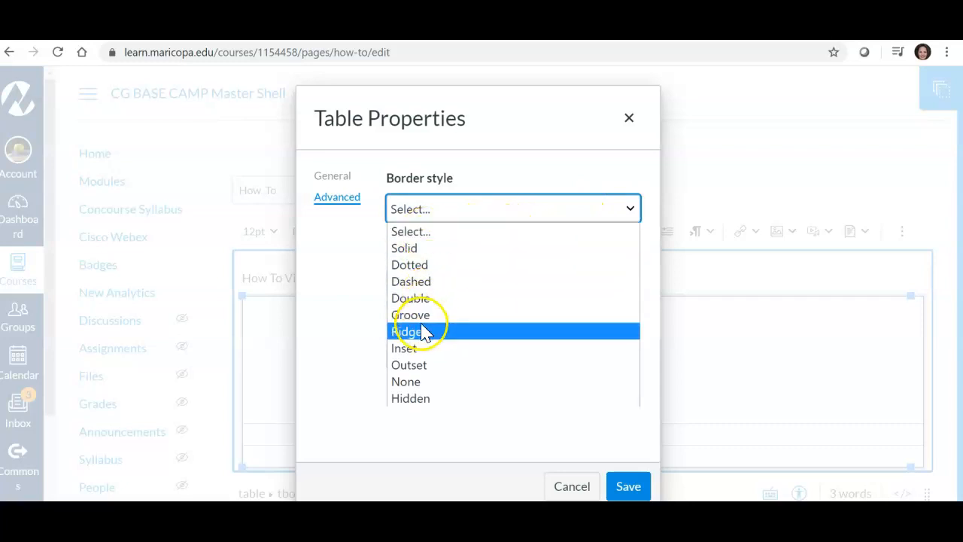
left_click(419, 316)
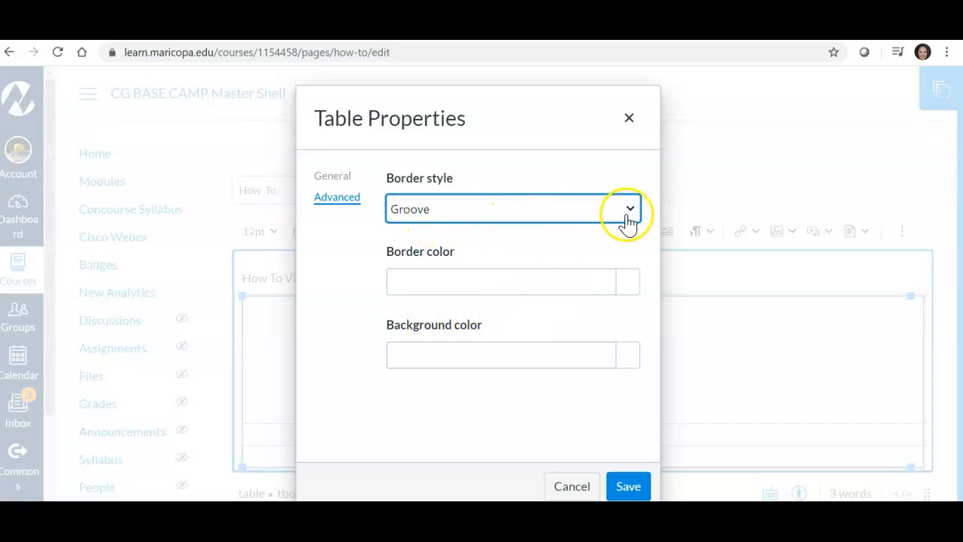
Step: Set the table's border color to the custom dark teal #076c81 and save the table properties
left_click(627, 283)
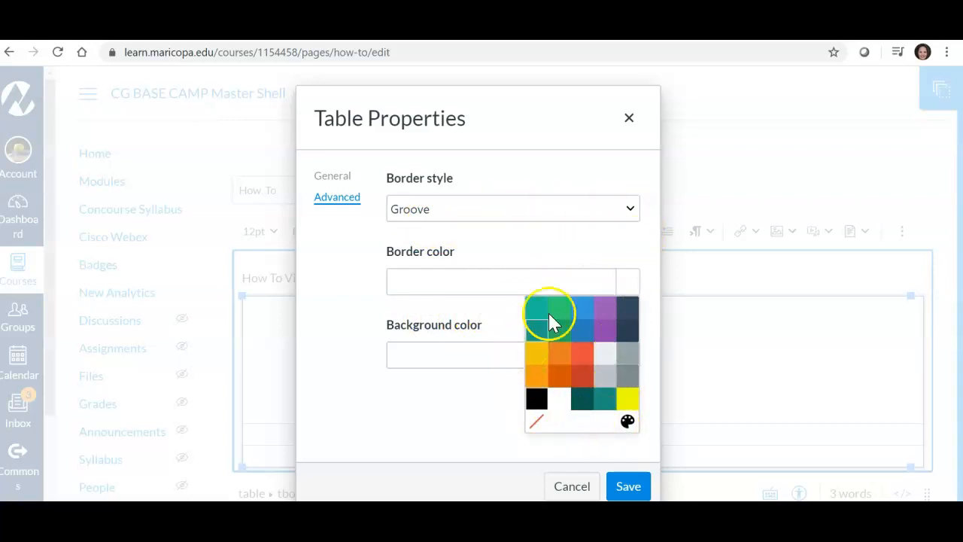
left_click(628, 422)
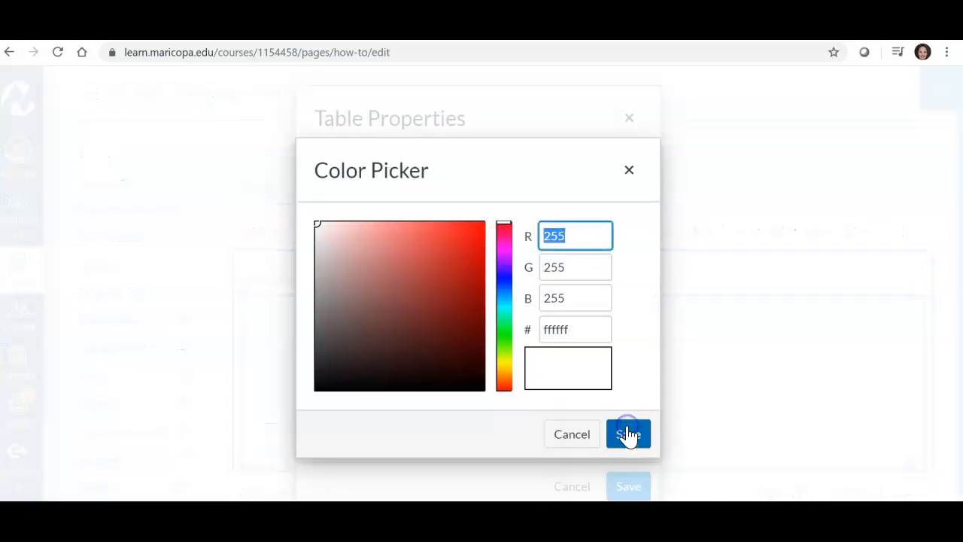
left_click(504, 298)
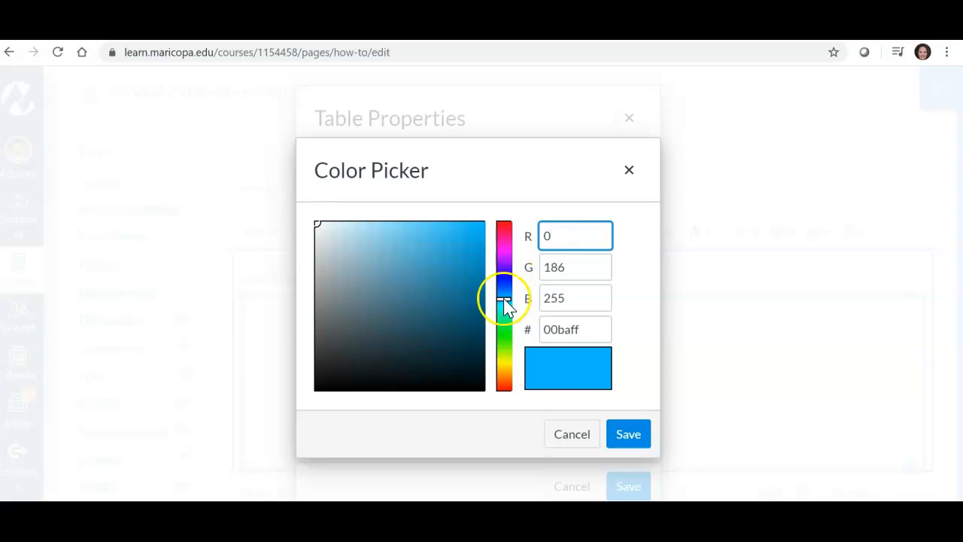
left_click(505, 293)
left_click(504, 301)
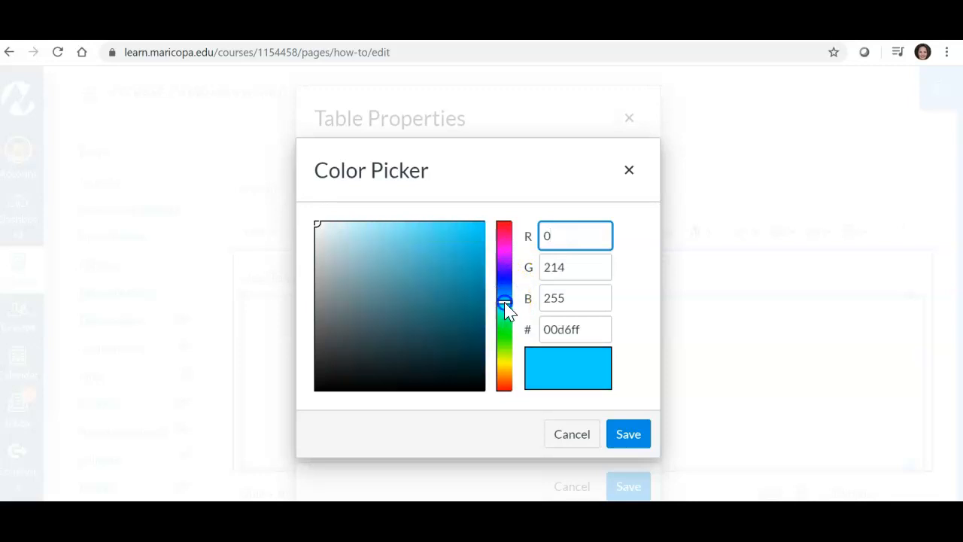
left_click(467, 295)
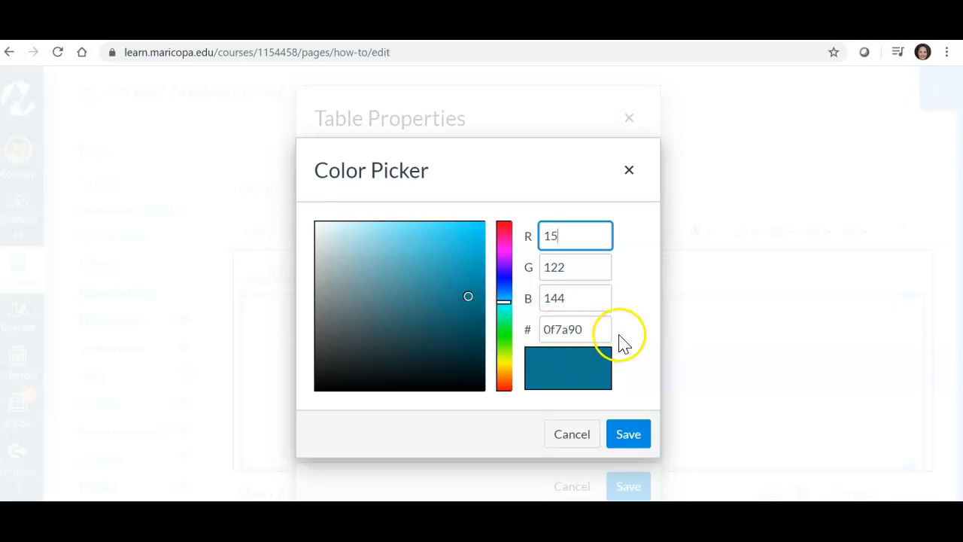
left_click(378, 294)
left_click(374, 327)
left_click(477, 306)
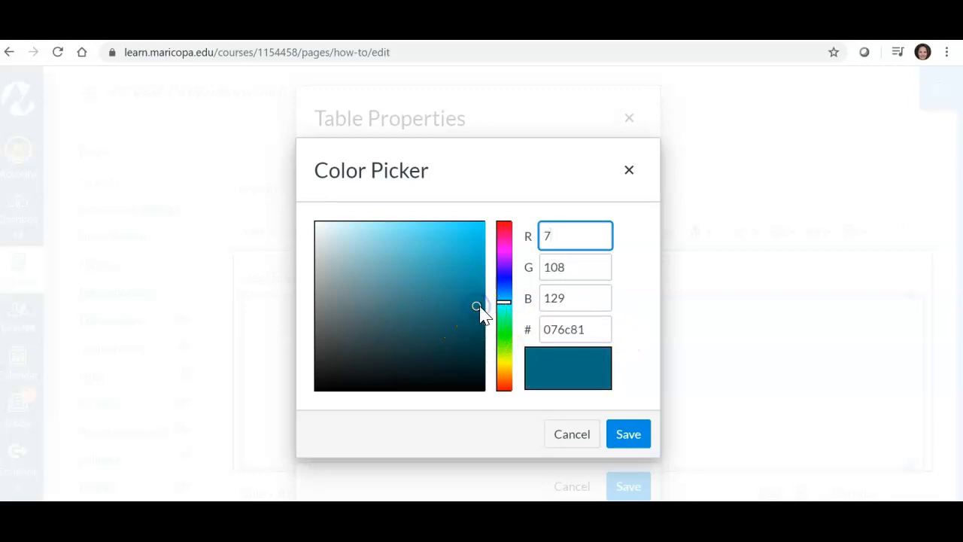
left_click(629, 435)
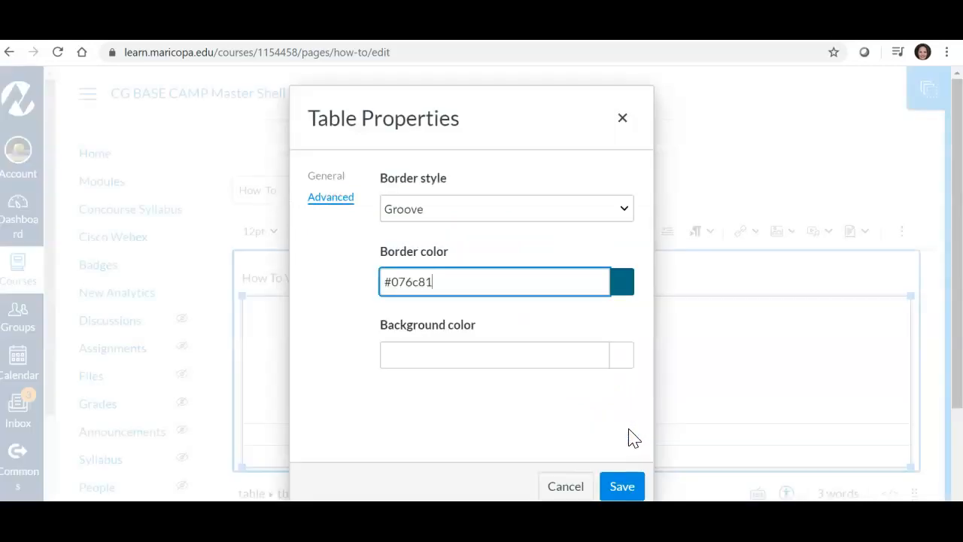
left_click(621, 487)
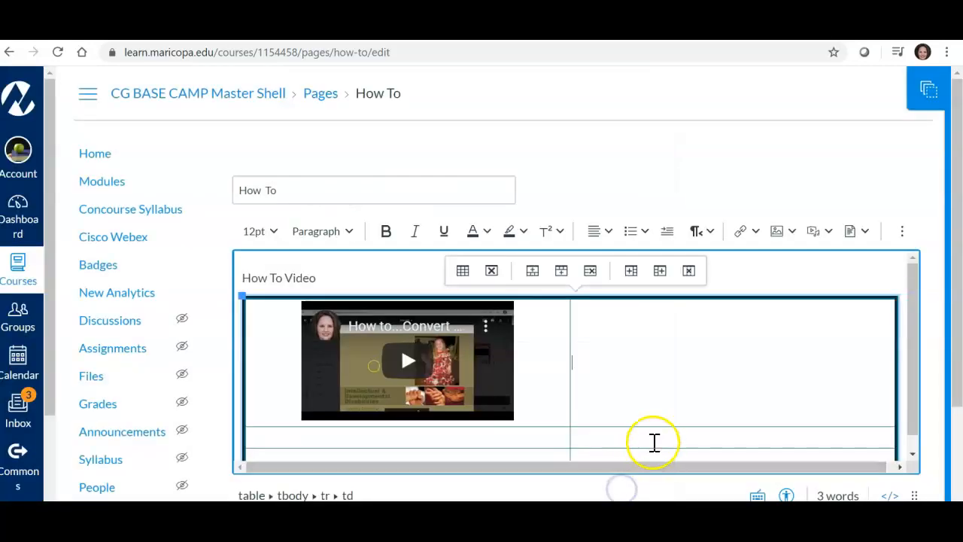
left_click(786, 275)
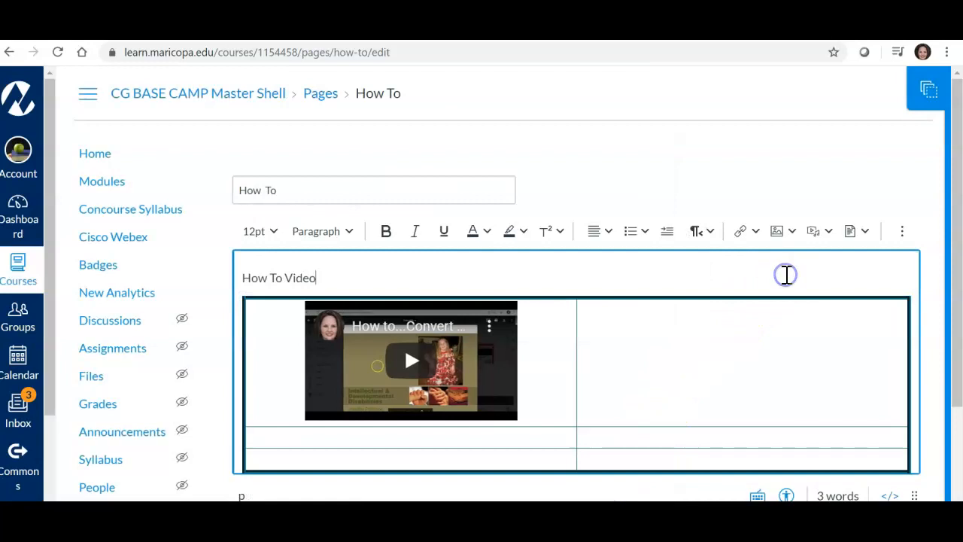
Step: Run the Accessibility Checker on the page and apply the caption "video how to" to the table
scroll(820, 281, "down", 1)
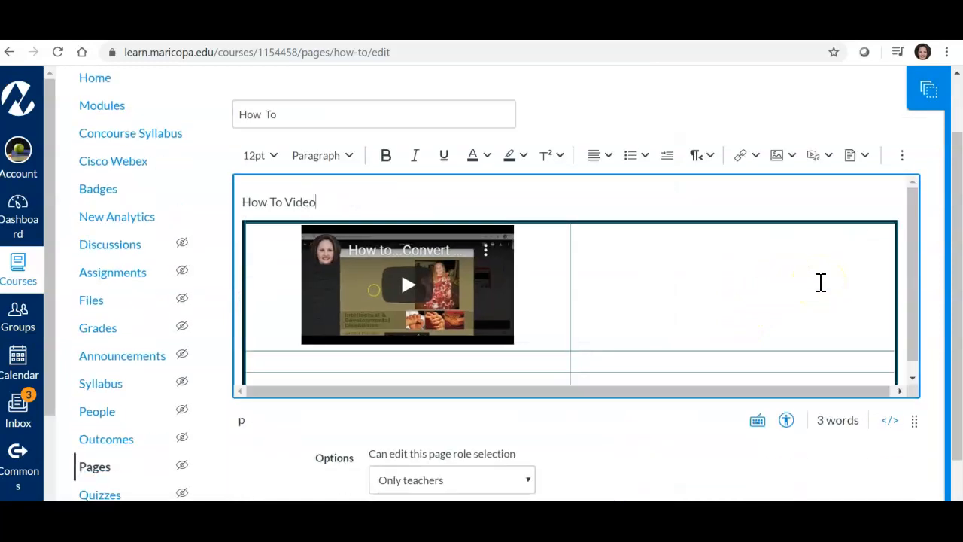
scroll(568, 298, "up", 1)
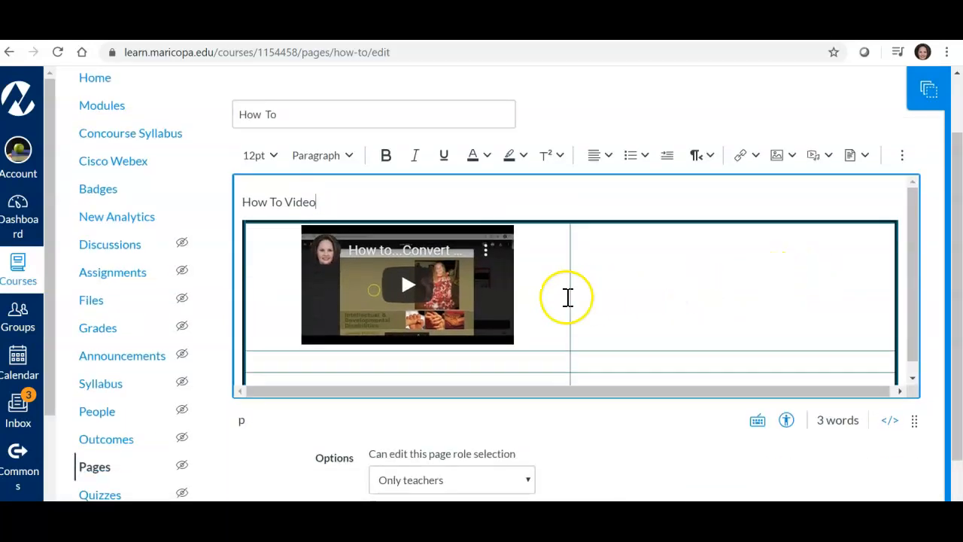
left_click(679, 293)
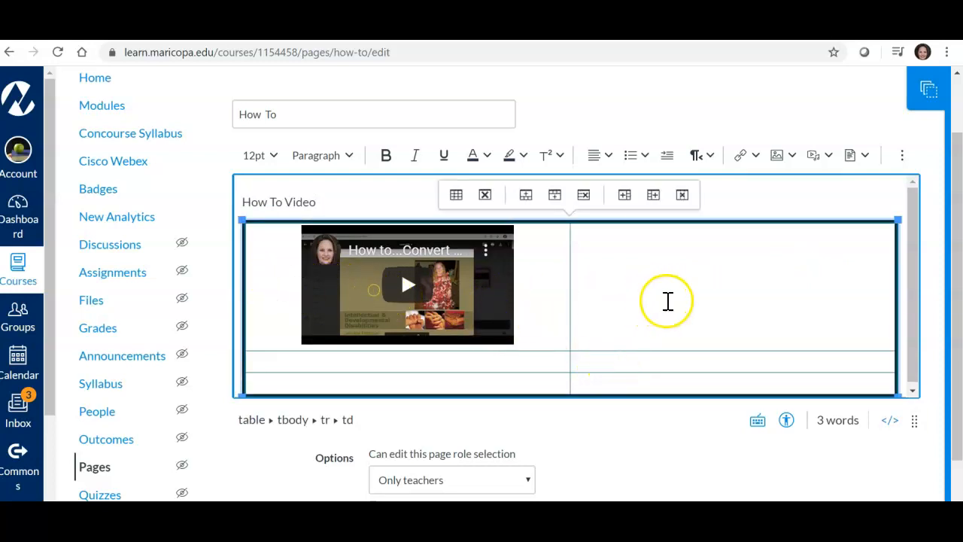
left_click(786, 423)
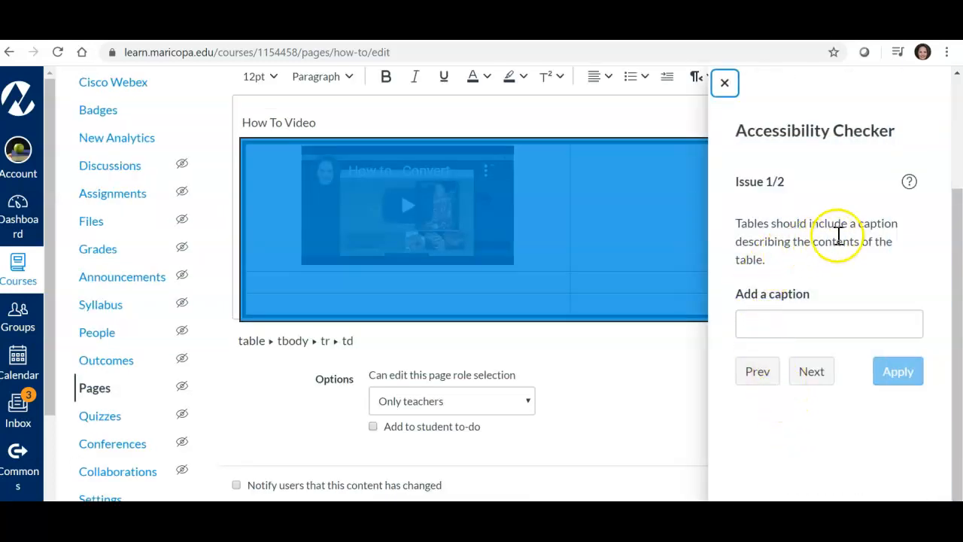
left_click(760, 326)
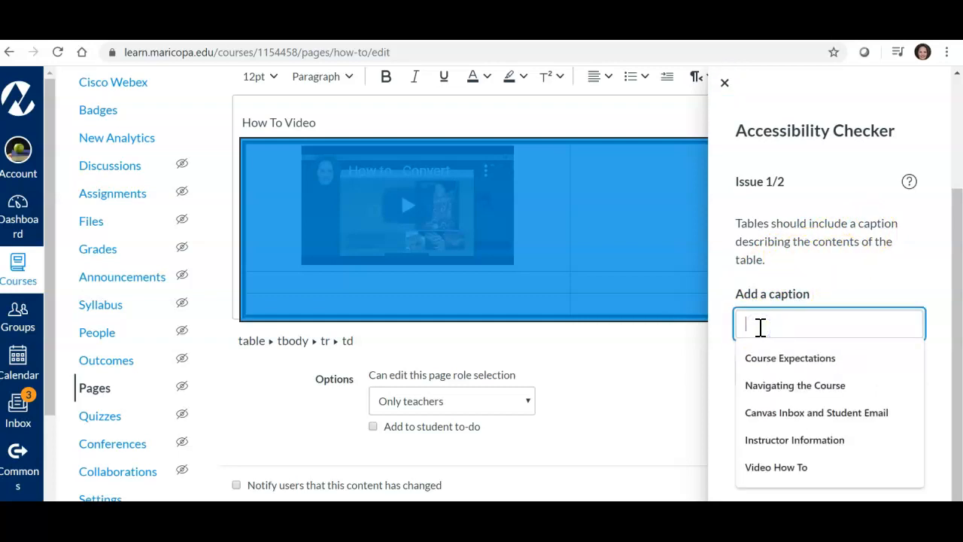
type("Video how to")
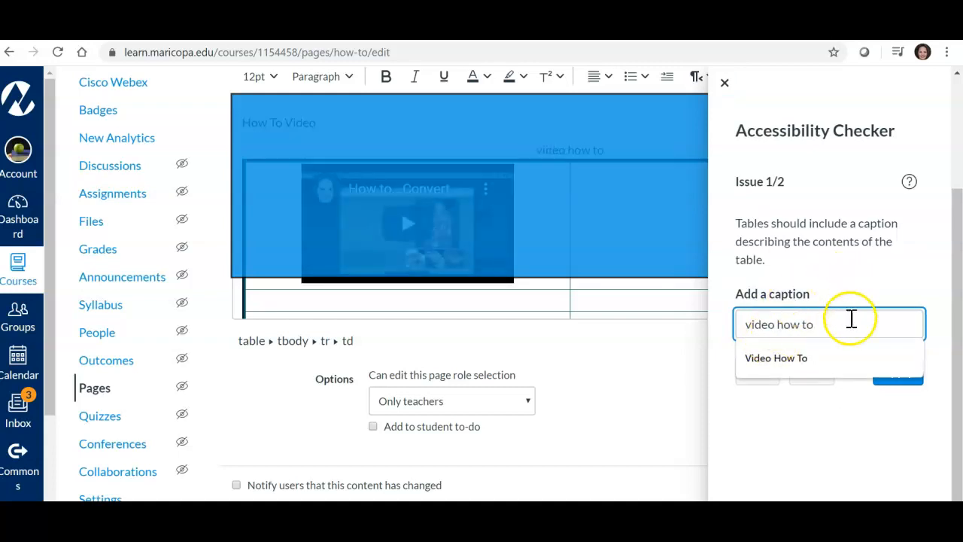
left_click(851, 418)
left_click(895, 376)
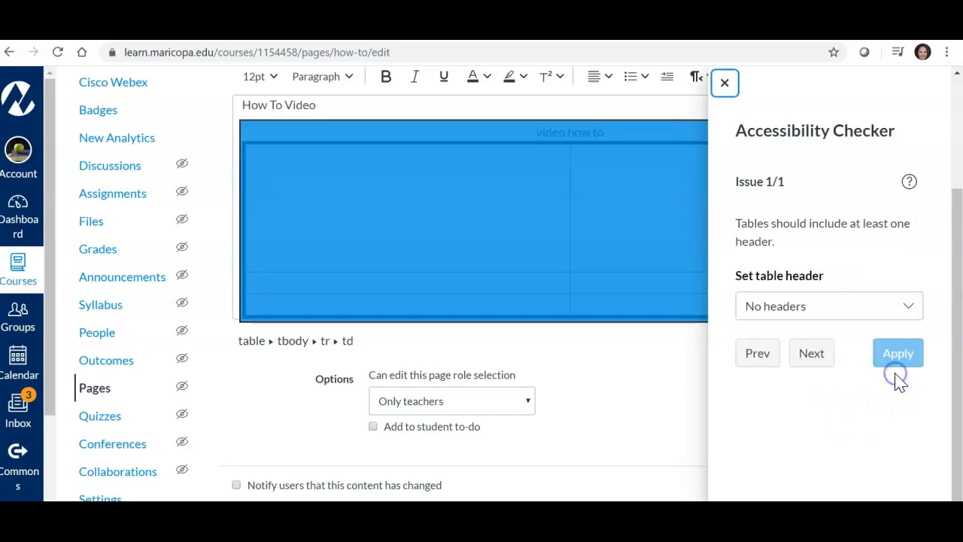
Step: Resolve the missing table header issue by applying the Header column option
left_click(907, 309)
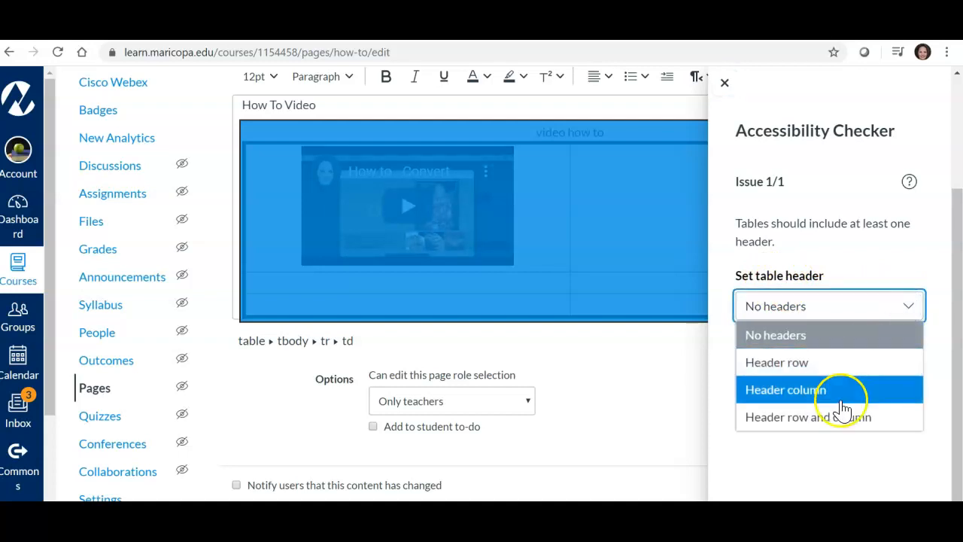
left_click(835, 371)
left_click(832, 391)
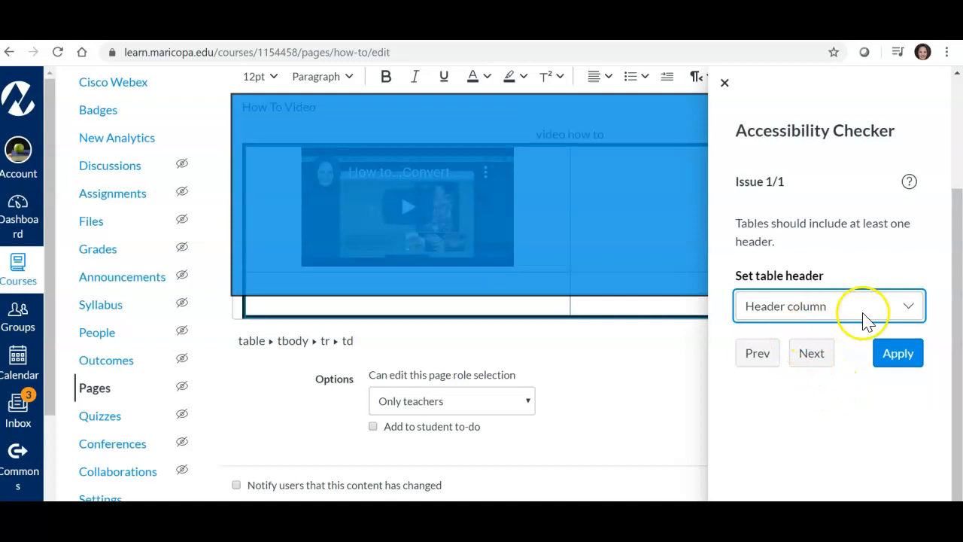
left_click(911, 360)
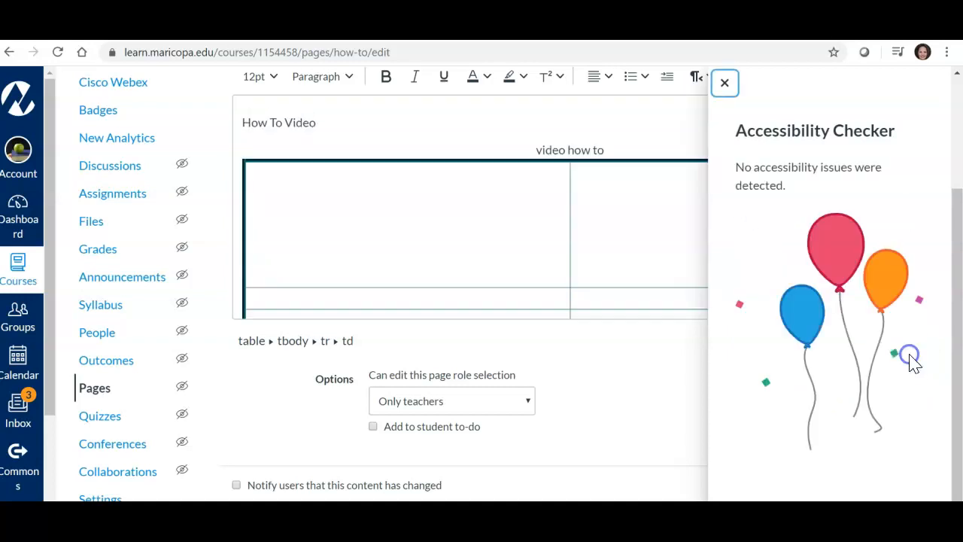